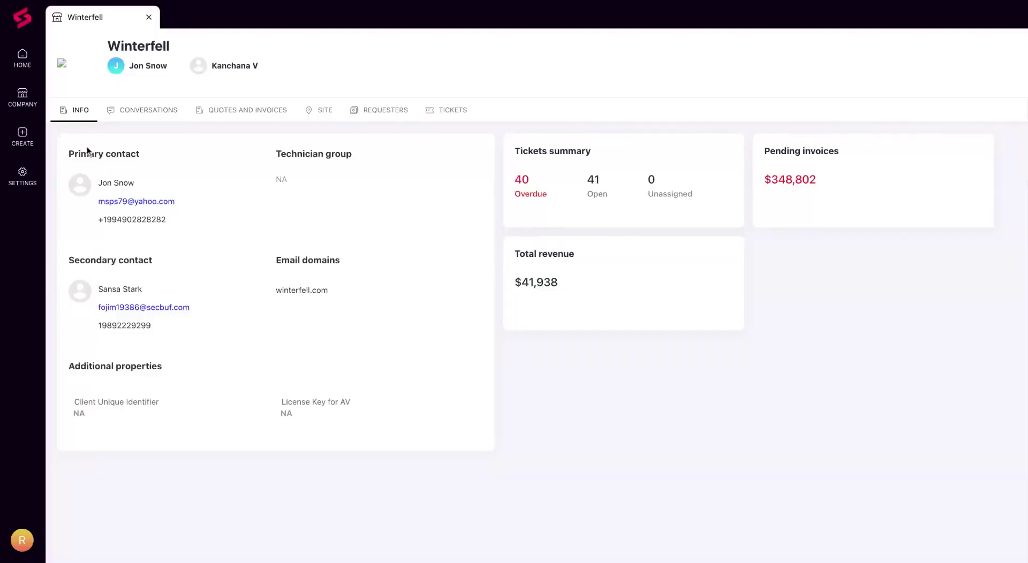
# Save a Winterfell portal ticket 'My laptop keeps crashing' with a description asking for an ASAP check.
pyautogui.click(22, 135)
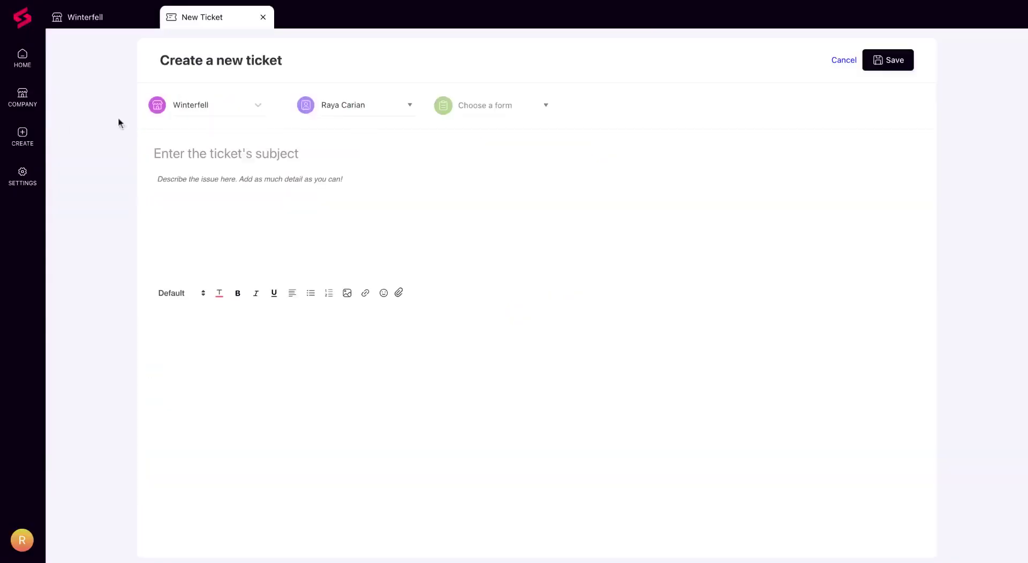
pyautogui.click(497, 113)
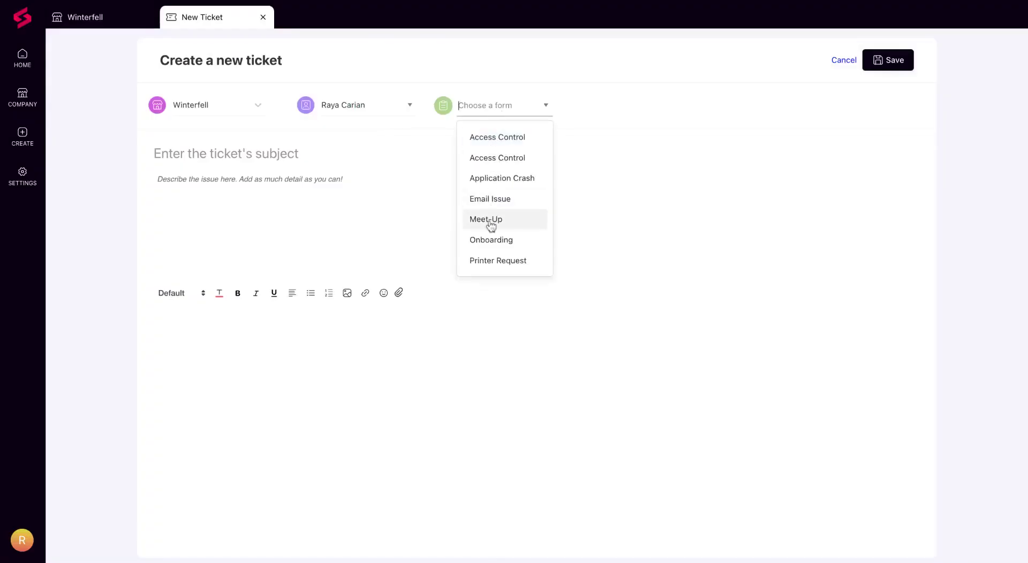
pyautogui.click(300, 154)
pyautogui.write('My laptop keeps crashing')
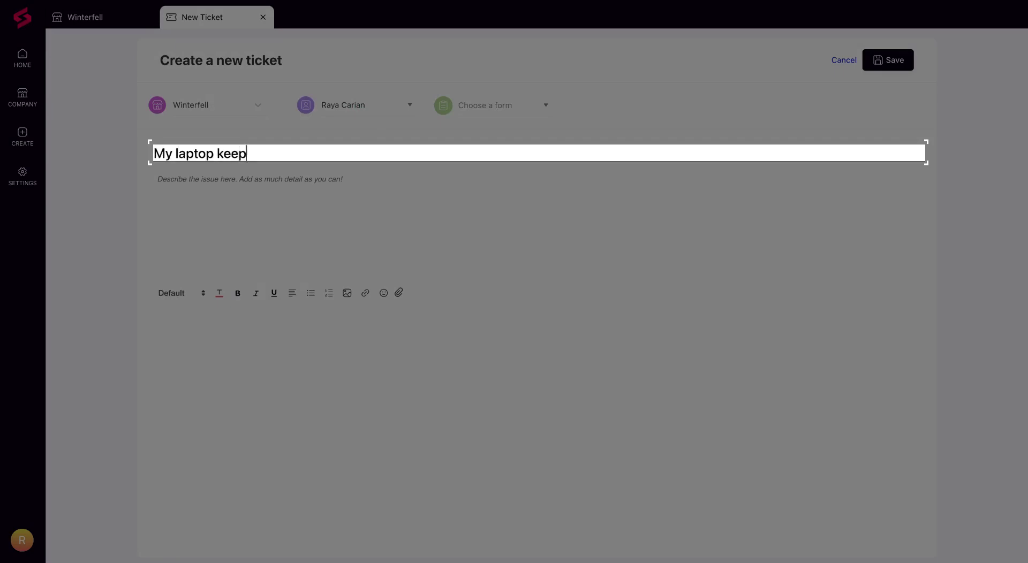
pyautogui.click(282, 192)
pyautogui.write('My laptop keeps crashing. Can someone please check this out ASAP?')
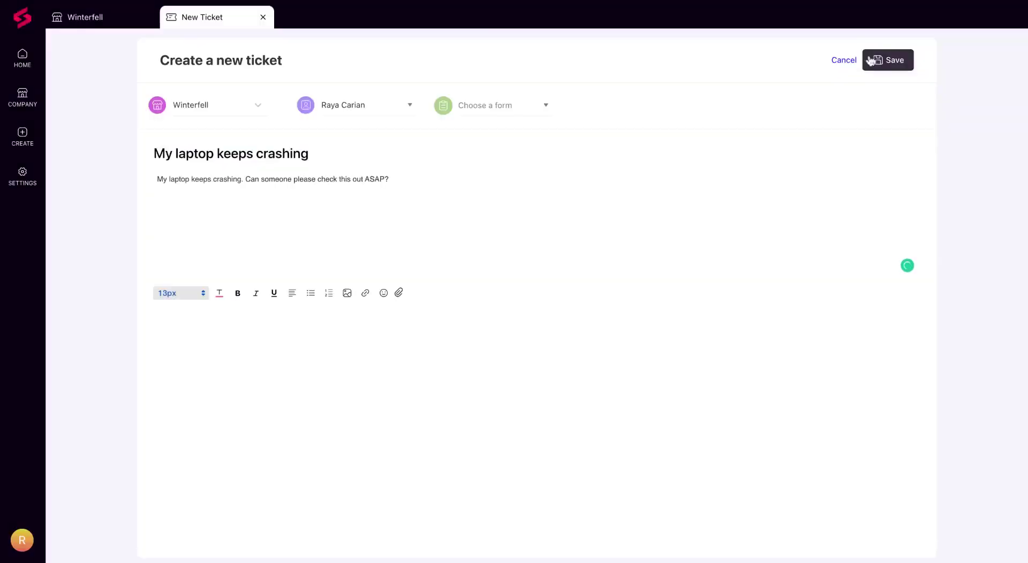
pyautogui.click(876, 62)
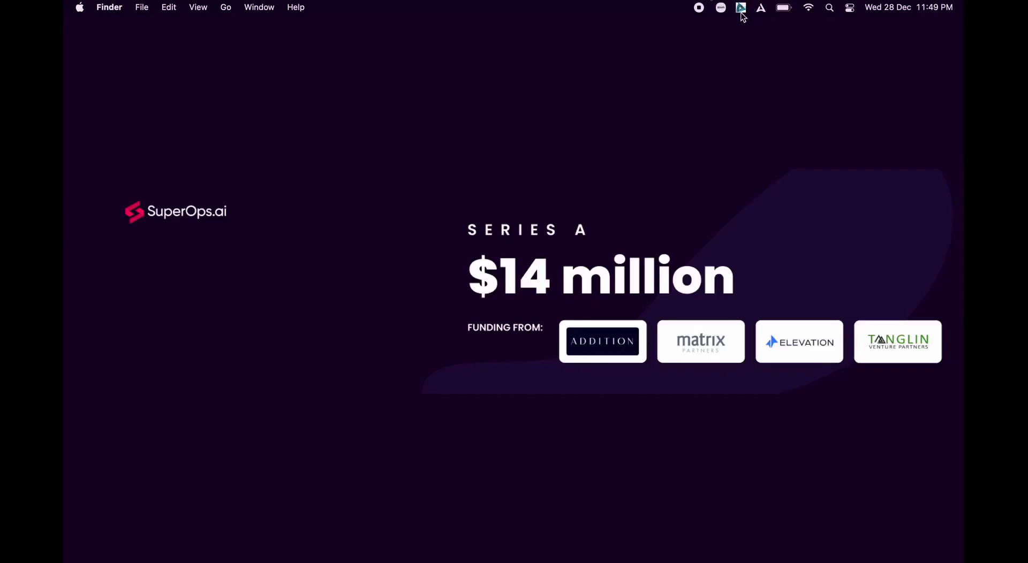
# Submit a tray-app ticket with the requester's e-mail and subject 'My laptop keeps crashing', copied into the description.
pyautogui.click(741, 9)
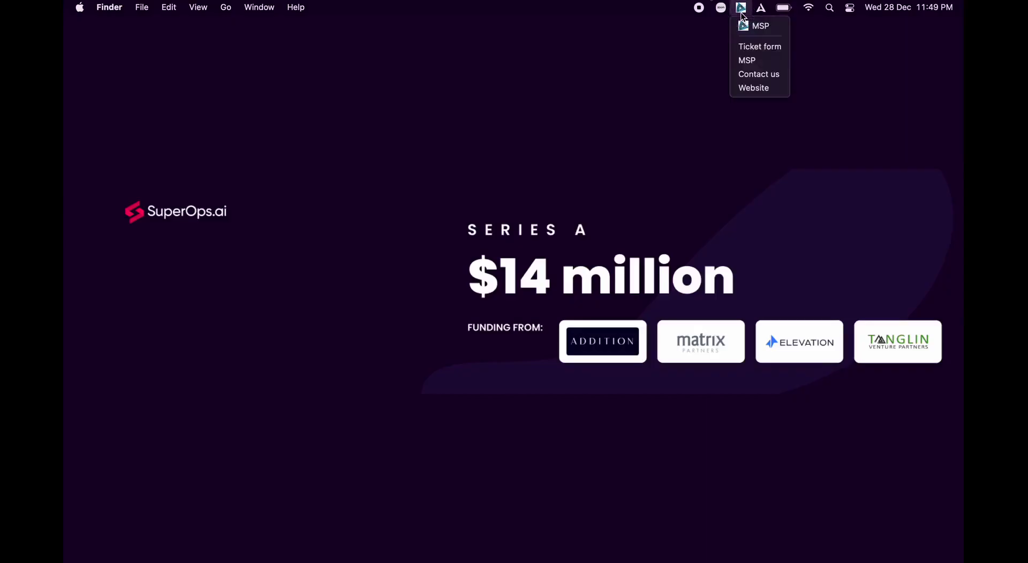
pyautogui.click(749, 47)
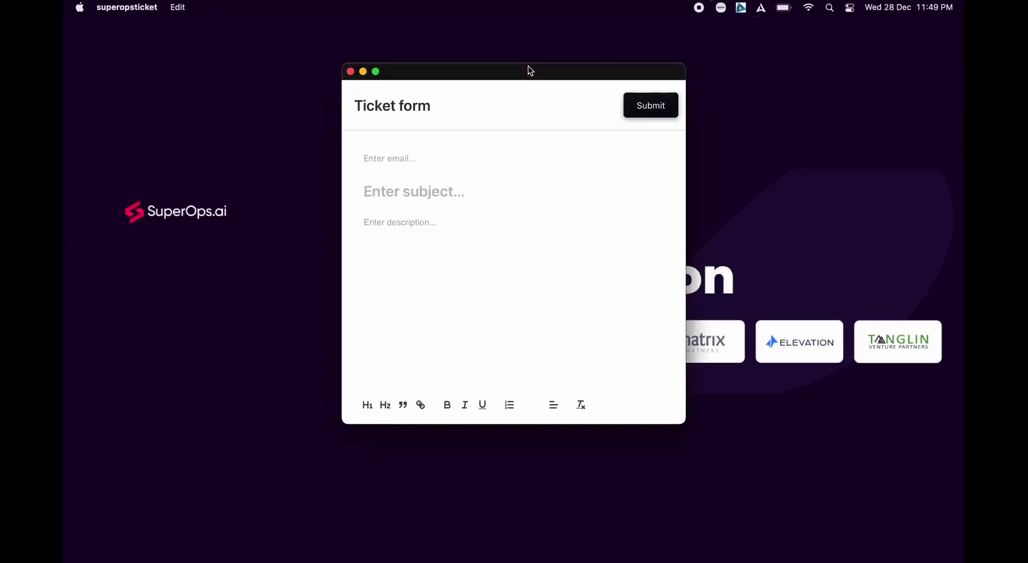
pyautogui.click(364, 192)
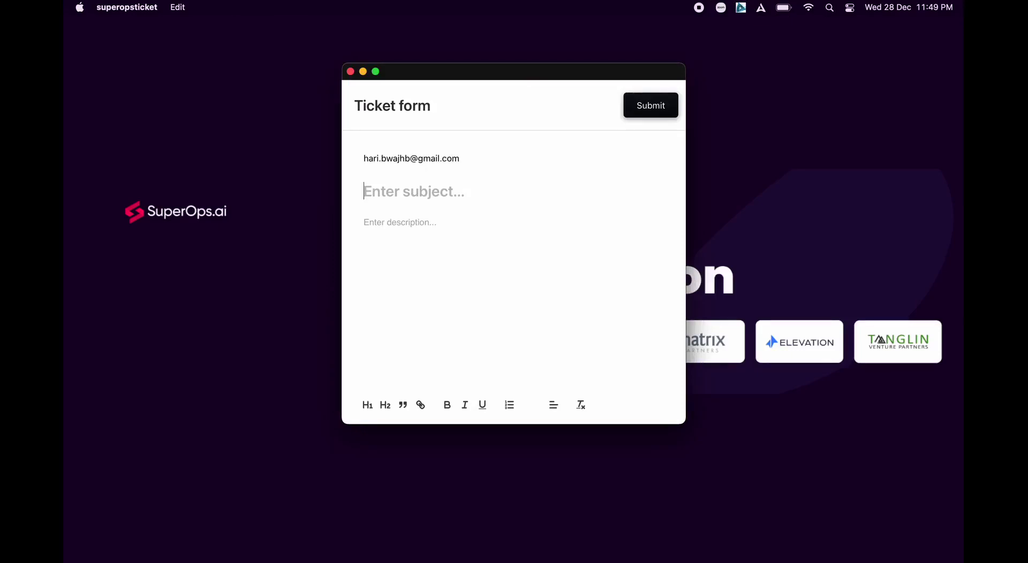
pyautogui.write('My laptop kee')
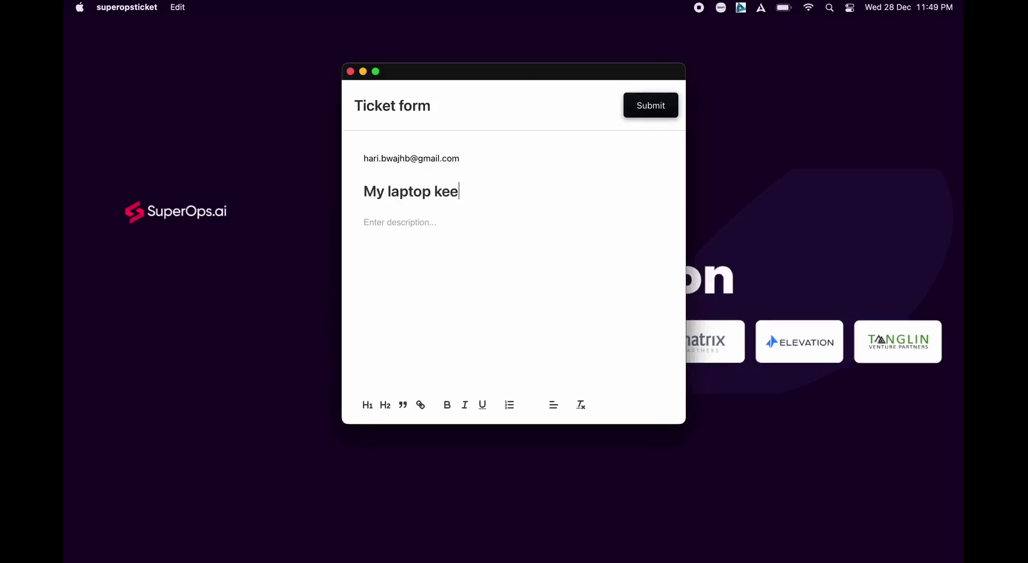
pyautogui.write('ps crashing')
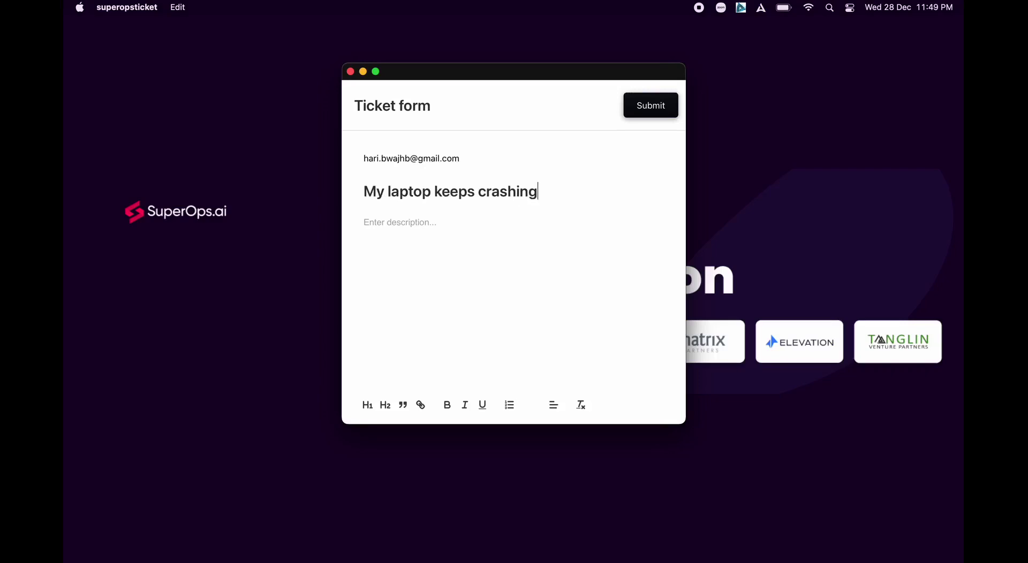
pyautogui.press('super+a')
pyautogui.press('super+c')
pyautogui.click(396, 223)
pyautogui.press('super+v')
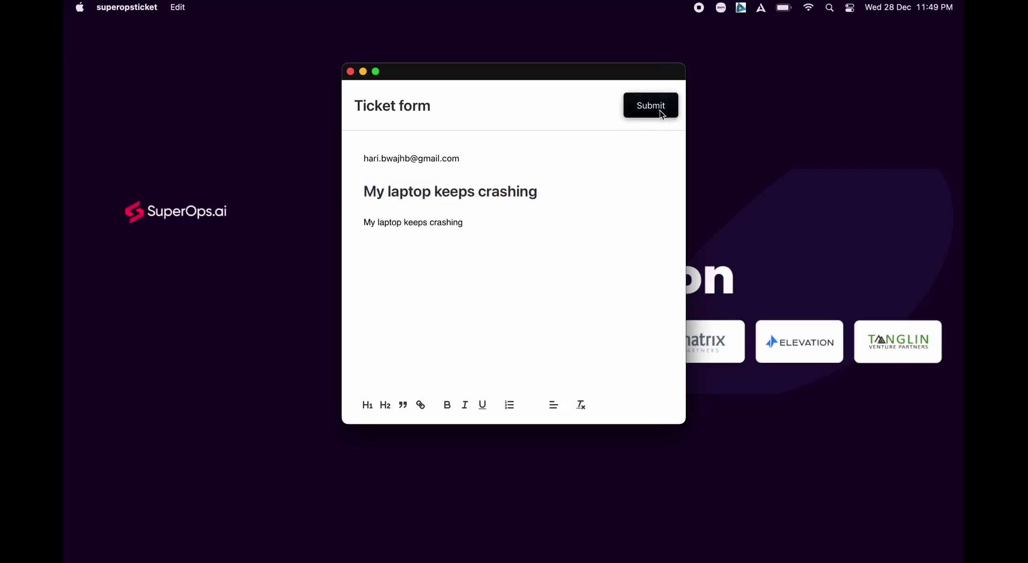
pyautogui.click(661, 112)
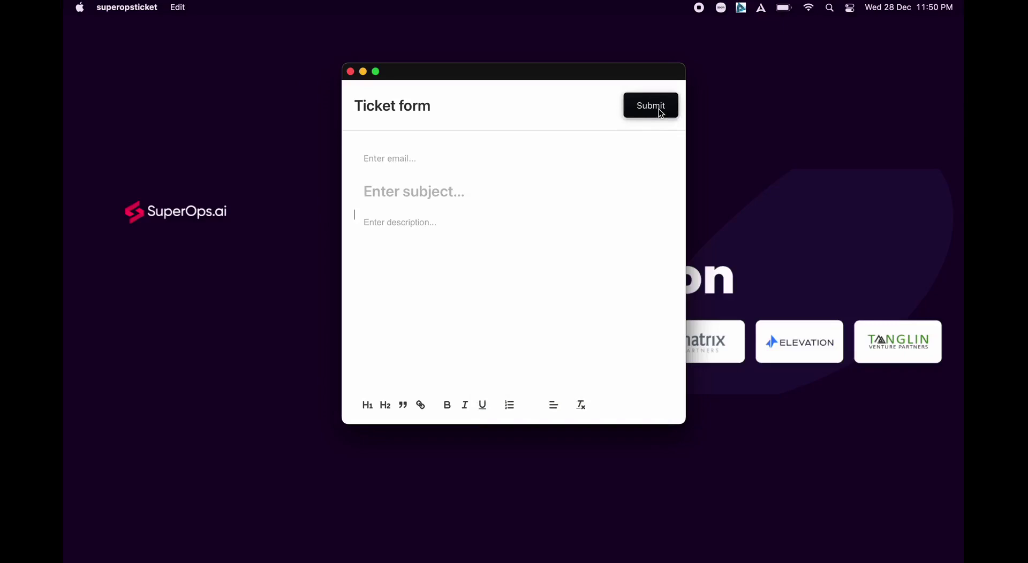
# Close the tray form and open a blank new ticket in the console's Tickets module.
pyautogui.click(350, 73)
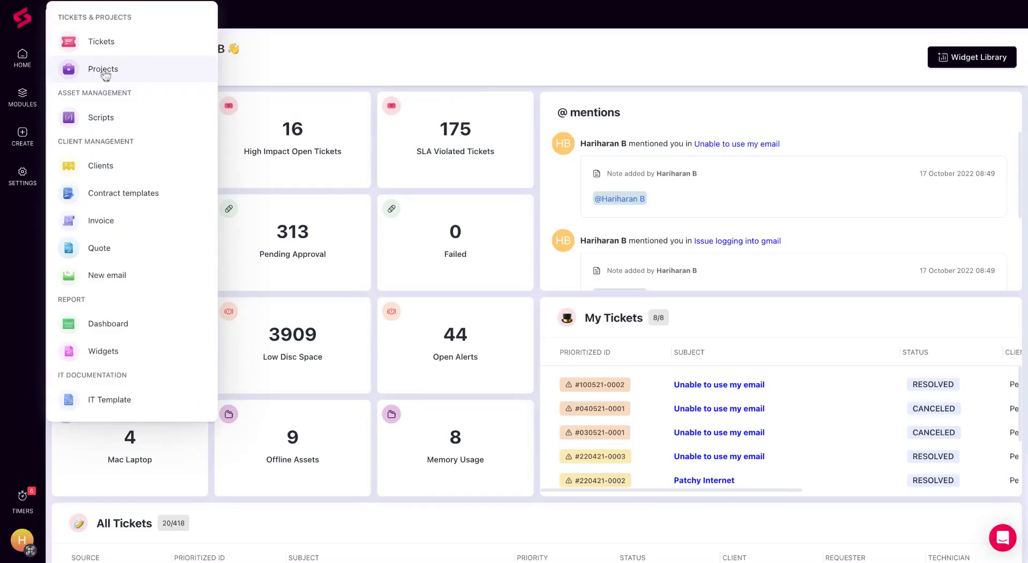
pyautogui.click(109, 44)
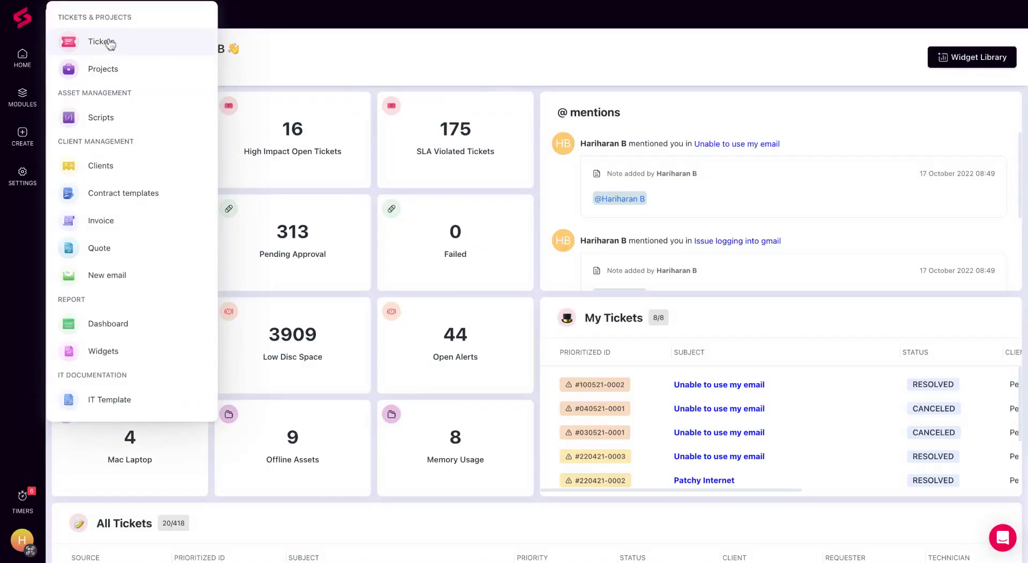
pyautogui.click(110, 42)
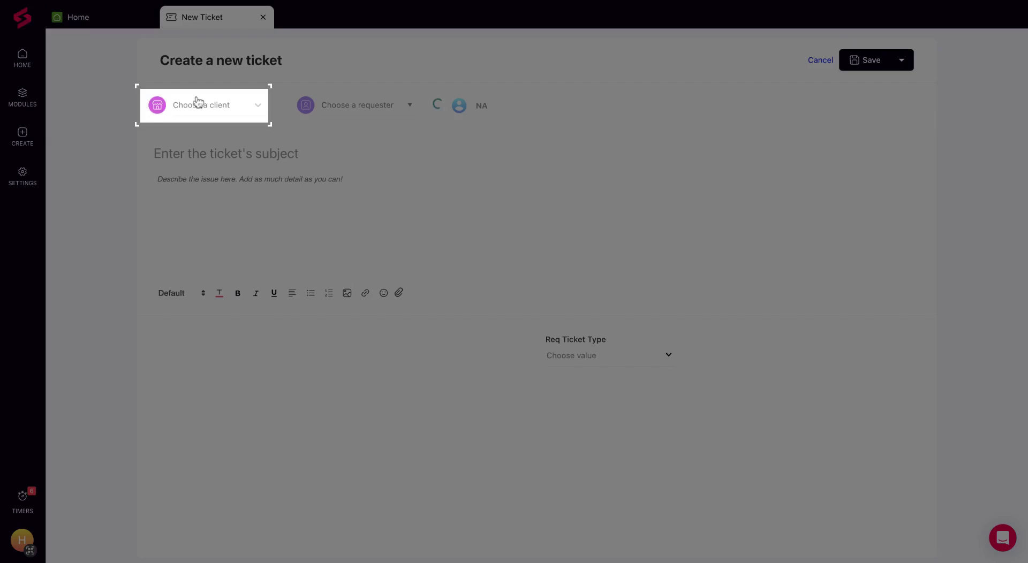
# Set the ticket's client to Winterfell and choose its requester.
pyautogui.click(198, 102)
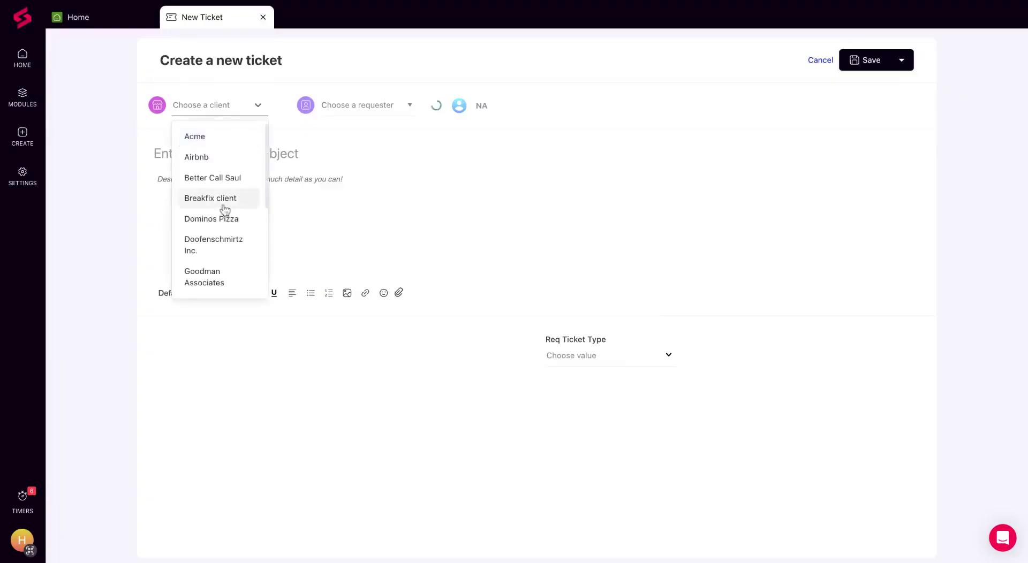
pyautogui.scroll(-5, 225, 210)
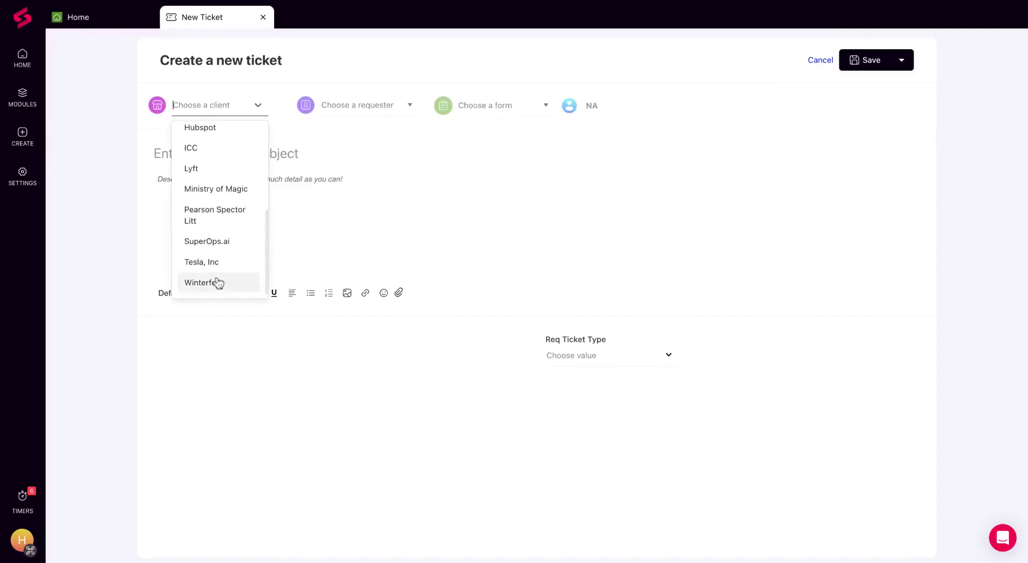
pyautogui.click(216, 284)
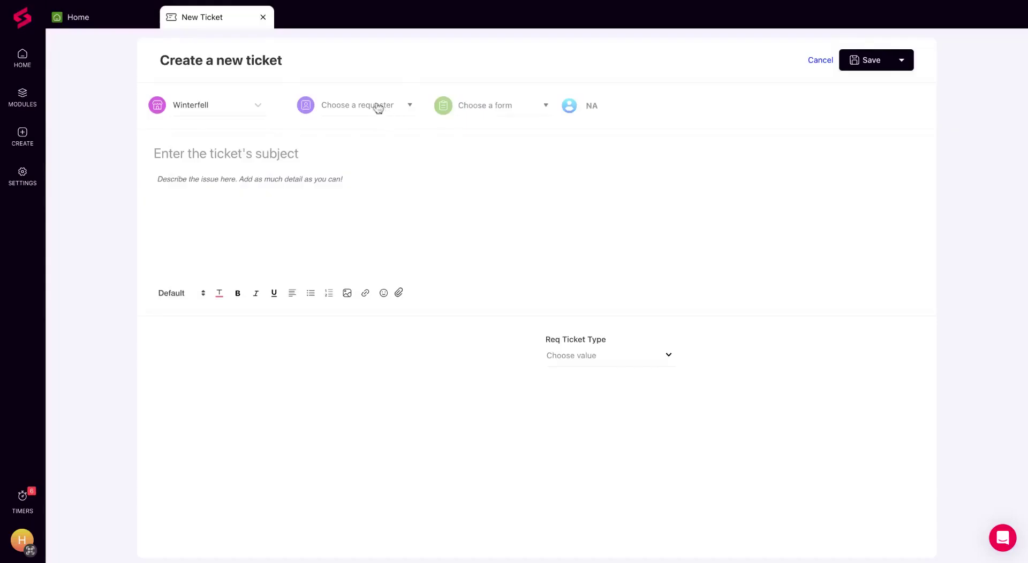
pyautogui.click(379, 107)
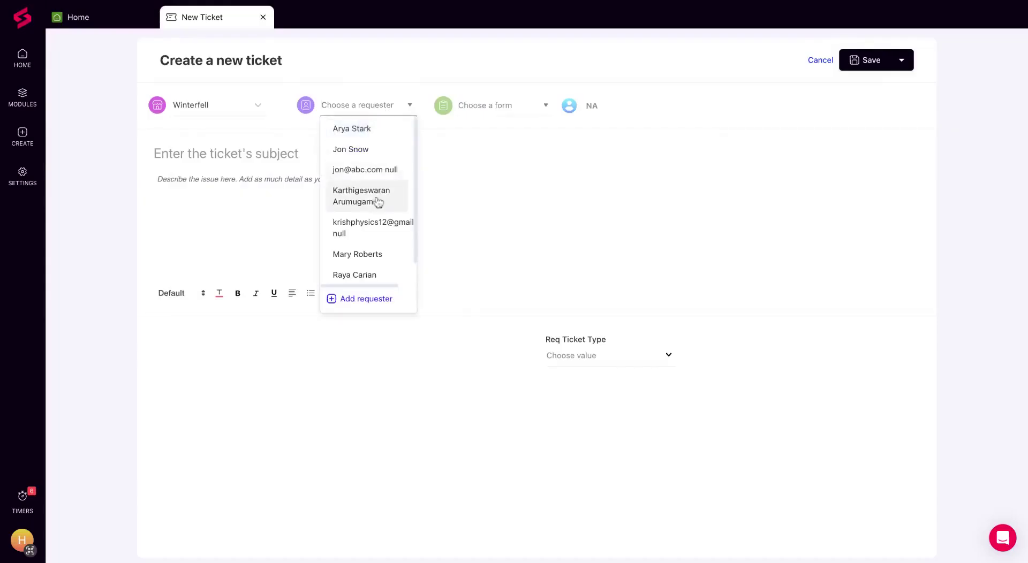
pyautogui.scroll(-1, 377, 206)
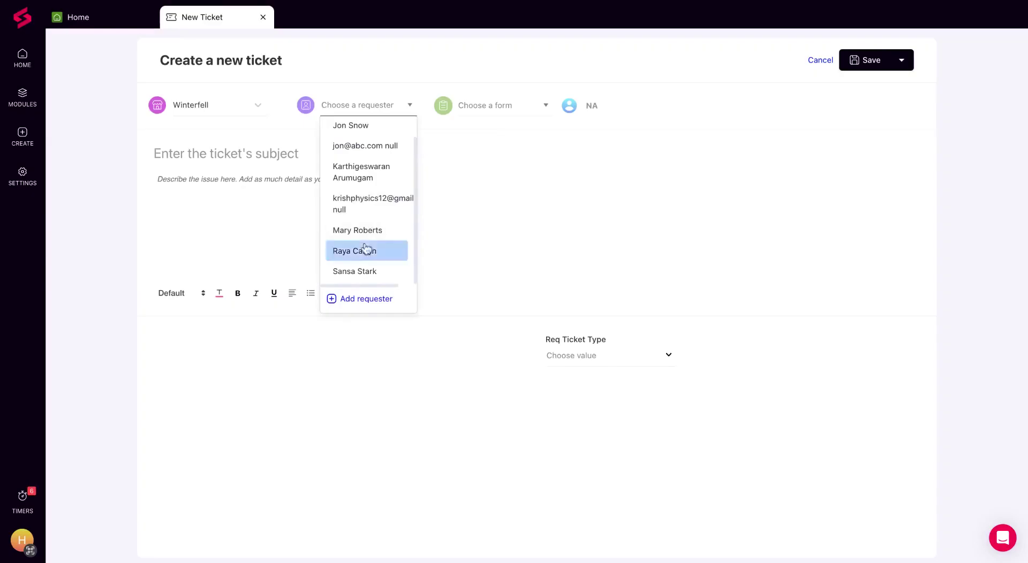
pyautogui.click(368, 249)
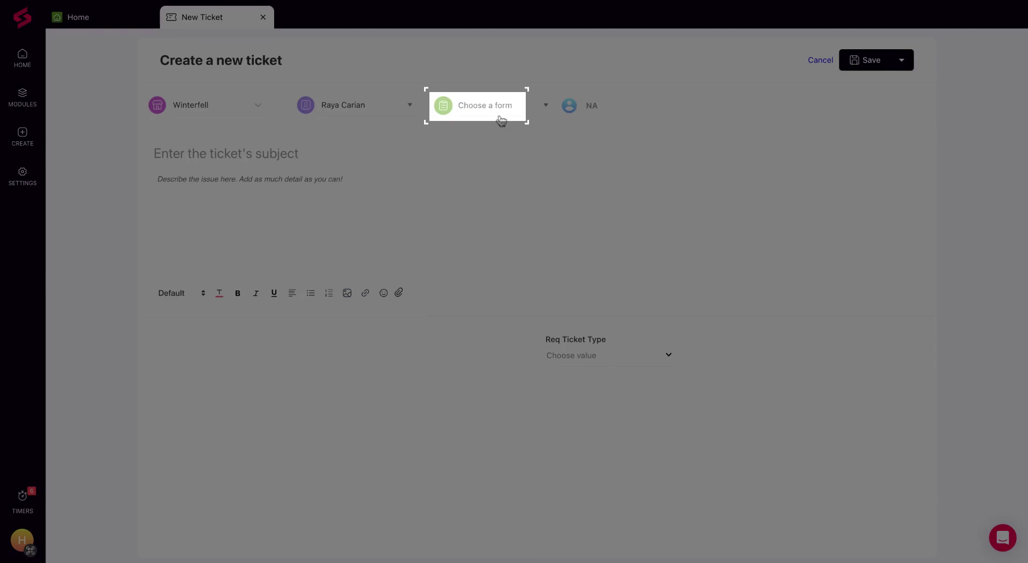
# Apply the Email Issue form and enter a subject saying the requester cannot access her email.
pyautogui.click(501, 119)
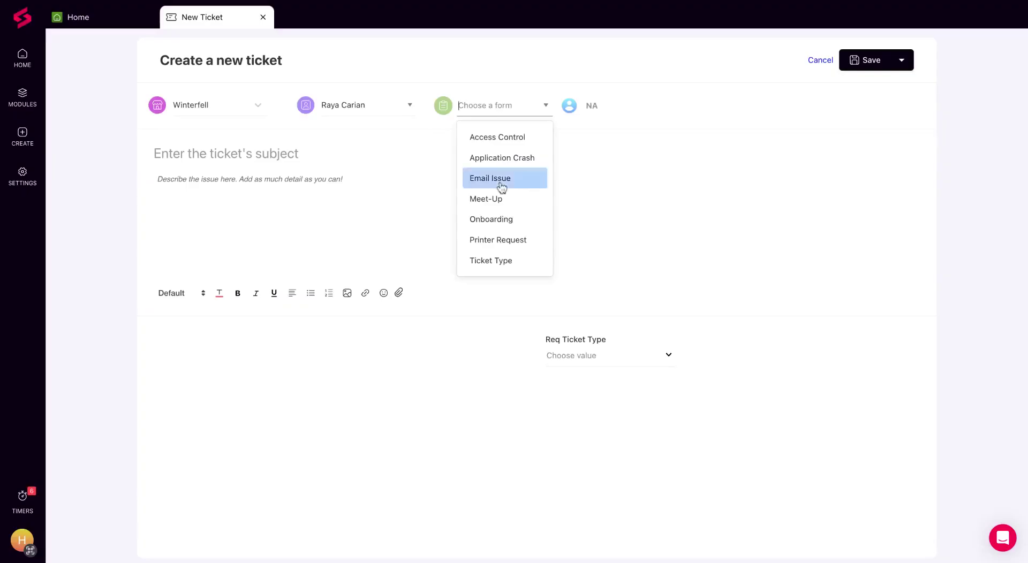
pyautogui.click(501, 182)
pyautogui.click(344, 154)
pyautogui.write('R')
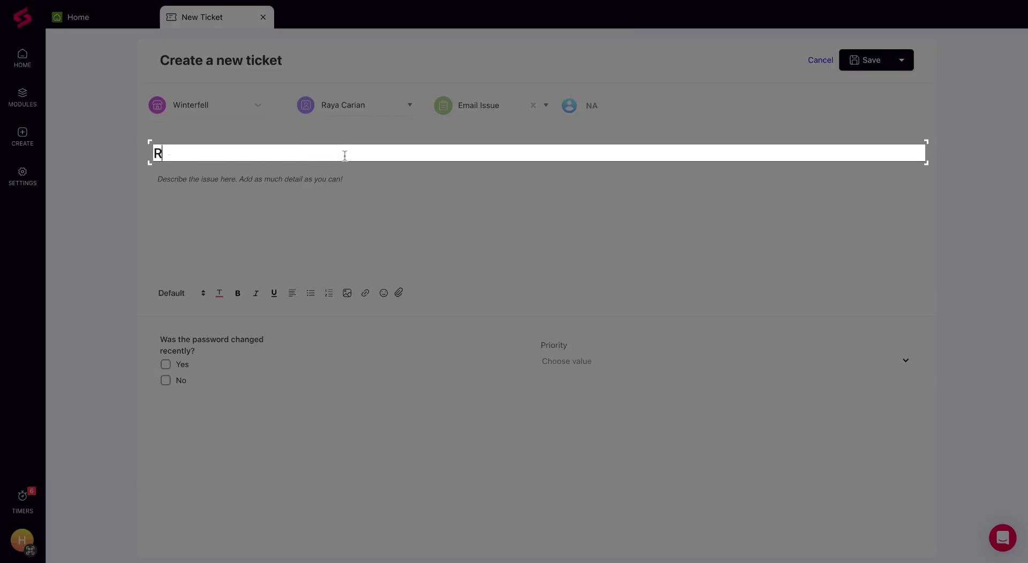
pyautogui.write('aya is unable to')
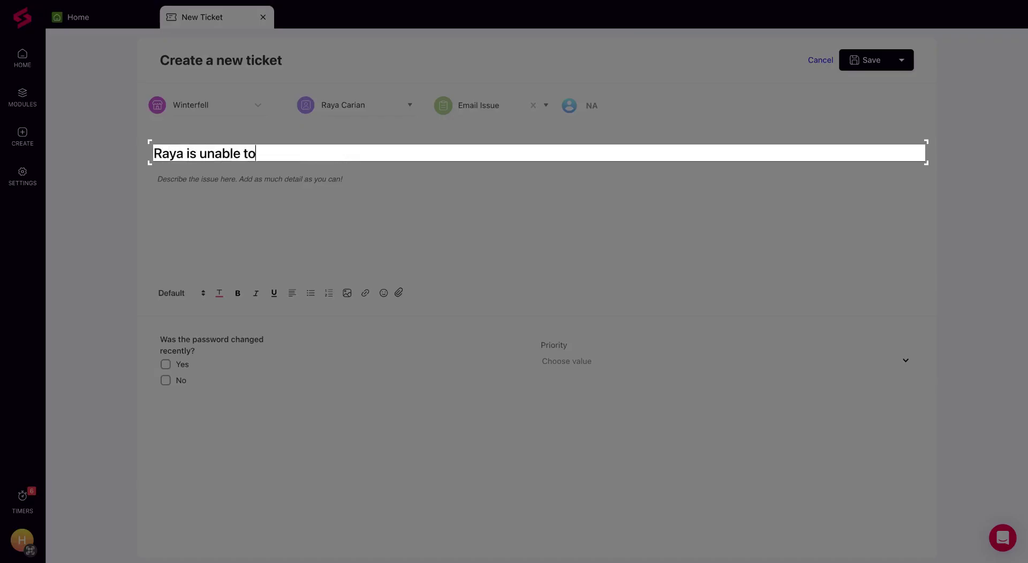
pyautogui.write(' access her email')
# Copy the subject into the description, answer No to the password-change question, and save.
pyautogui.hotkey('ctrl', 'a')
pyautogui.hotkey('ctrl', 'c')
pyautogui.press('Tab')
pyautogui.hotkey('ctrl', 'v')
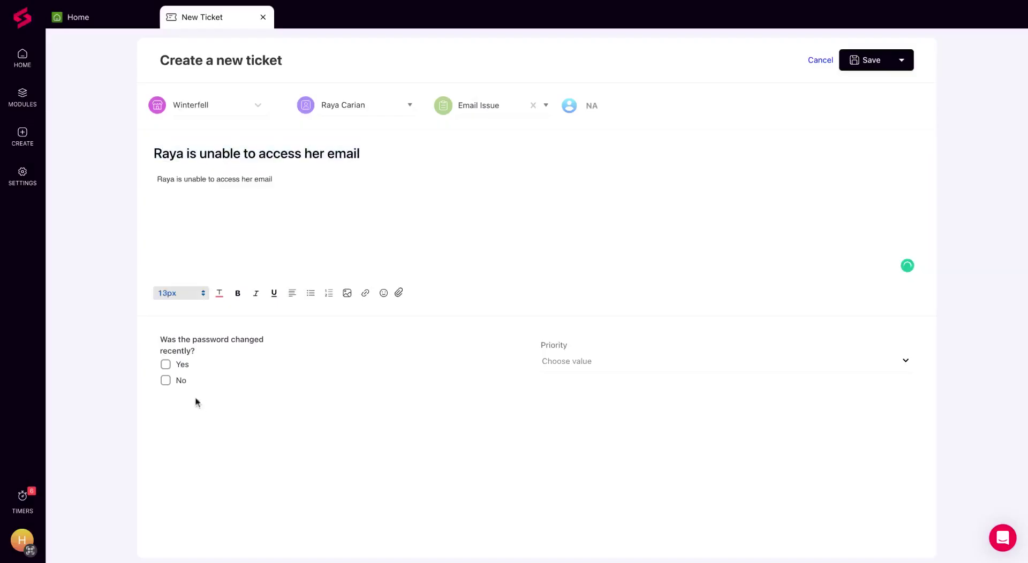
pyautogui.click(177, 382)
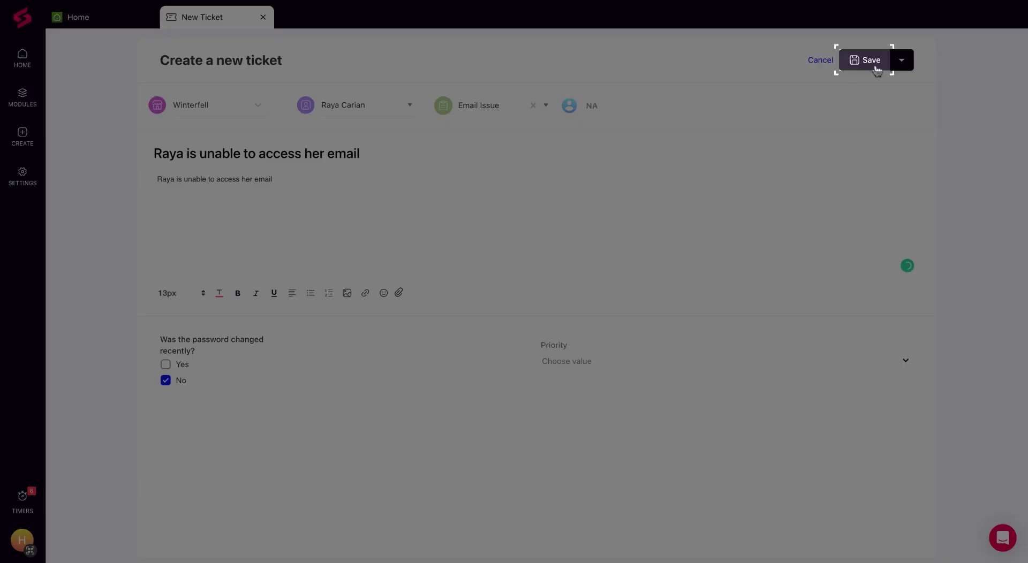
pyautogui.click(877, 70)
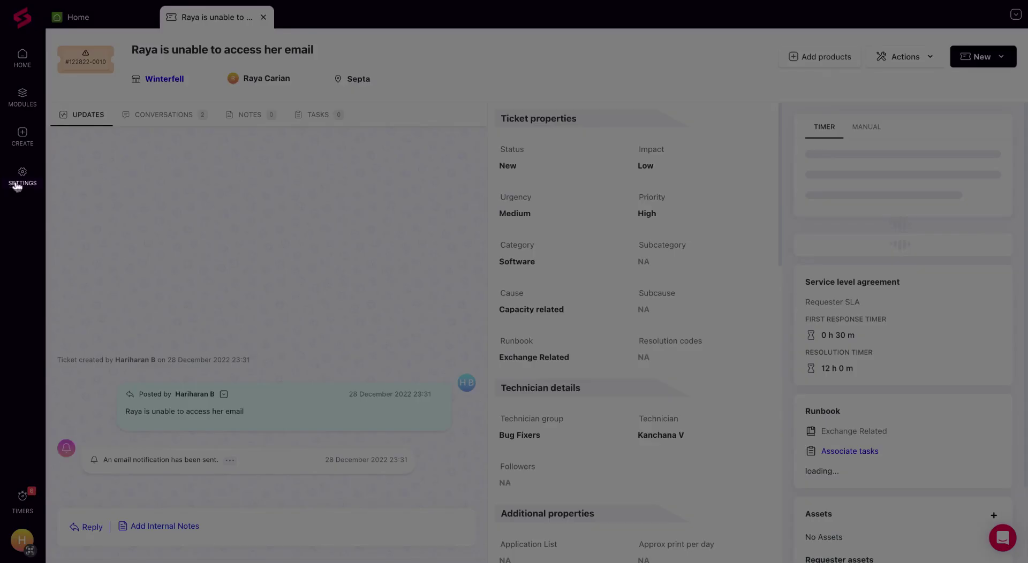
# Search the settings for 'poli' to list Policy Management and SLA Policies.
pyautogui.click(18, 183)
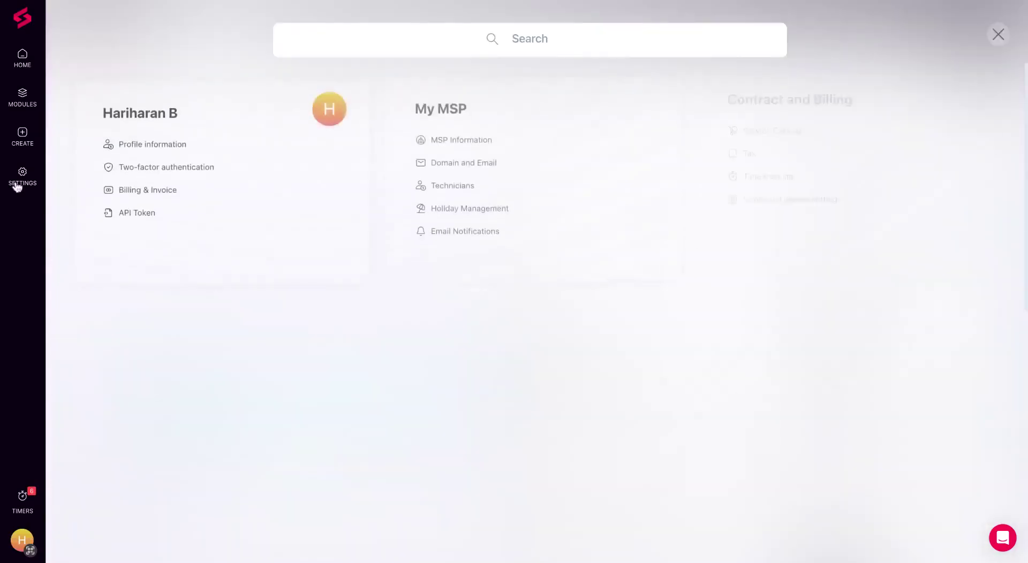
pyautogui.click(342, 43)
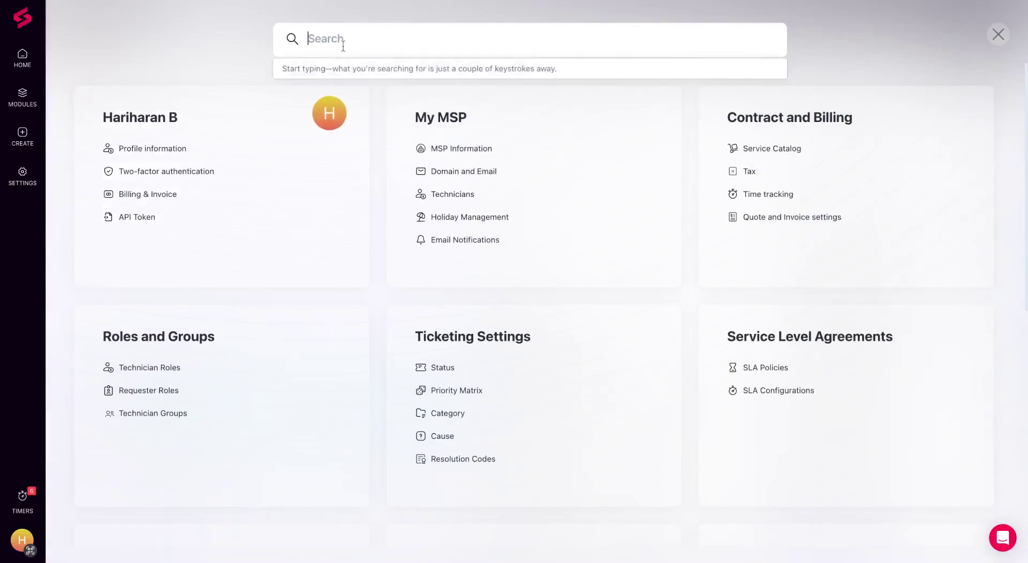
pyautogui.write('poli')
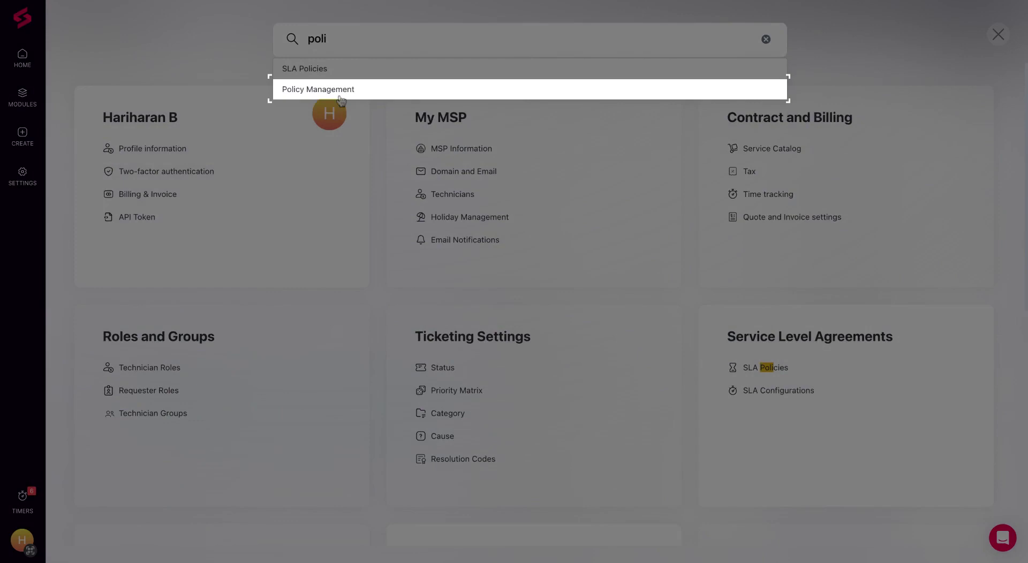
# Under Windows Workstation Policies' Alert Management, add a new hardware and performance monitoring policy.
pyautogui.click(340, 90)
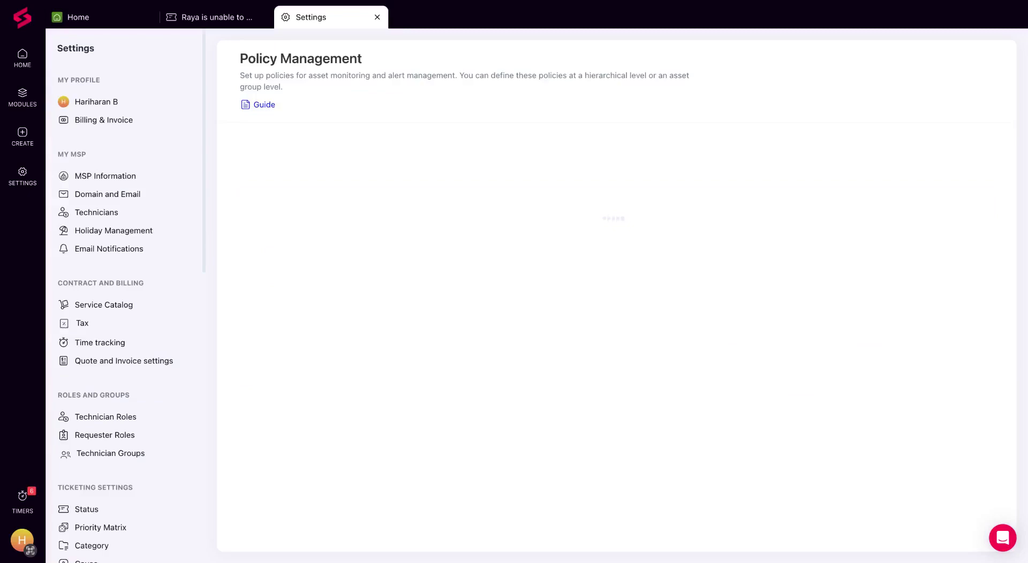
pyautogui.click(326, 295)
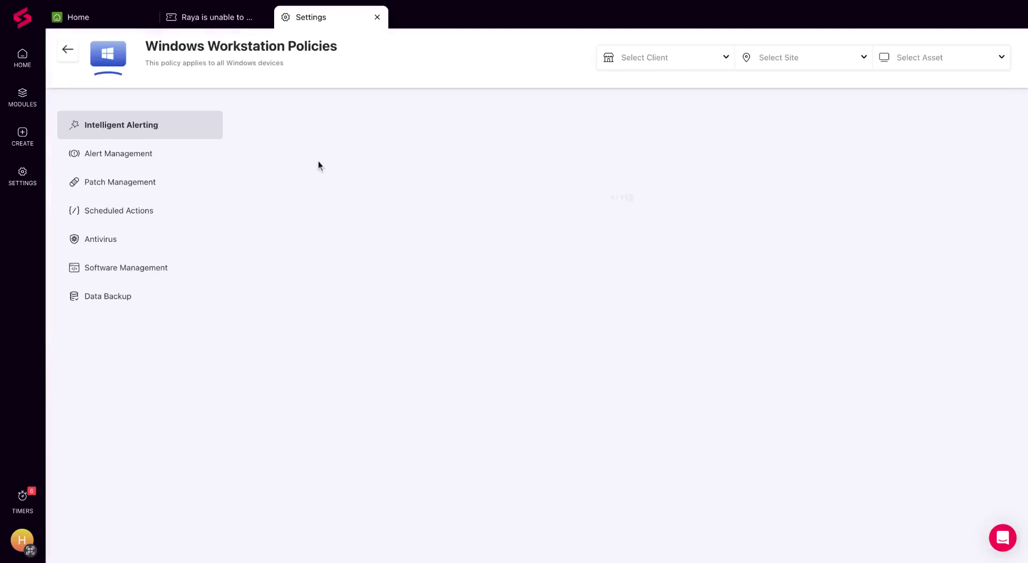
pyautogui.click(164, 155)
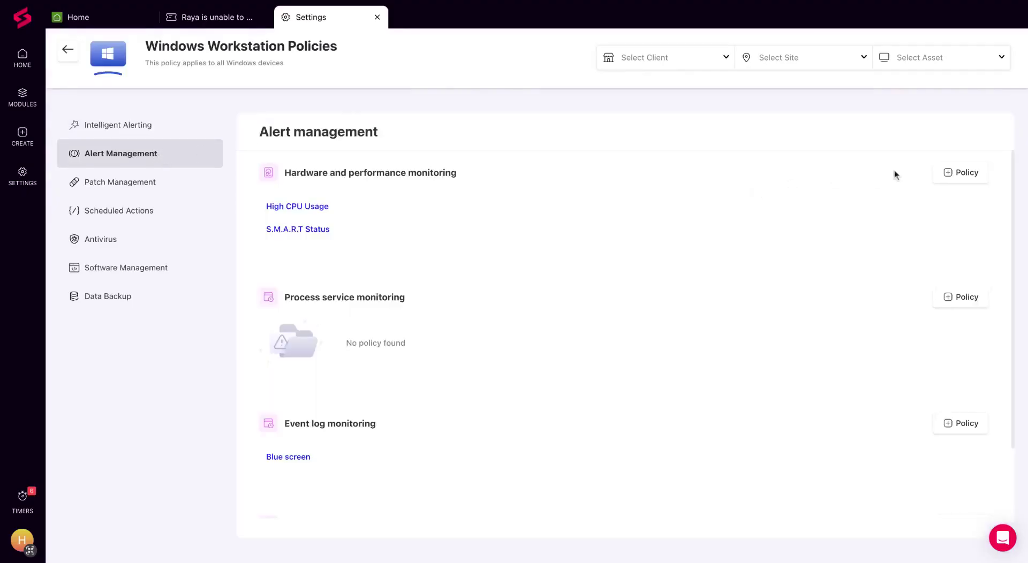
pyautogui.click(950, 172)
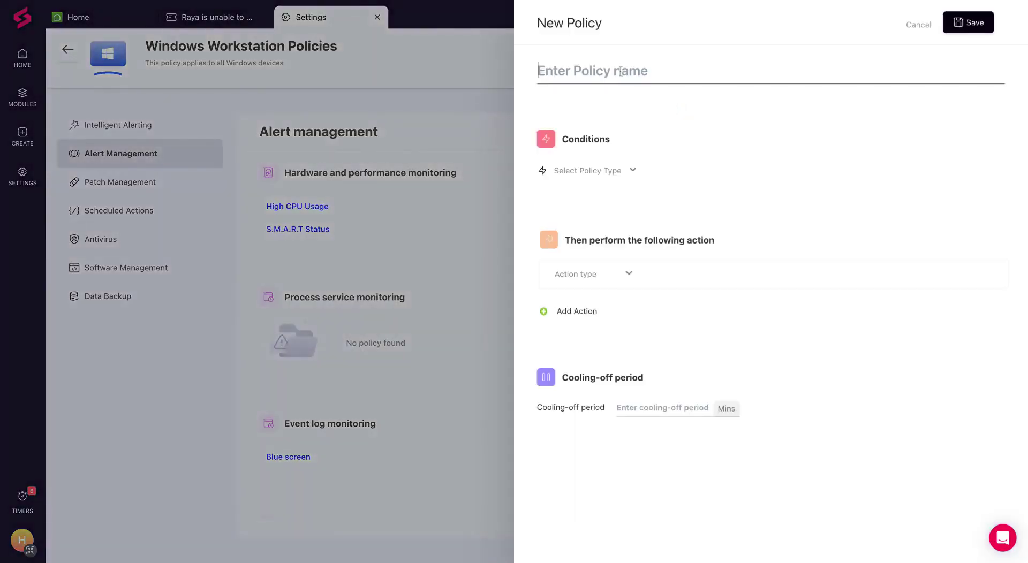
# Name the new policy 'Disc free space create ticket'.
pyautogui.click(620, 72)
pyautogui.write('Disk')
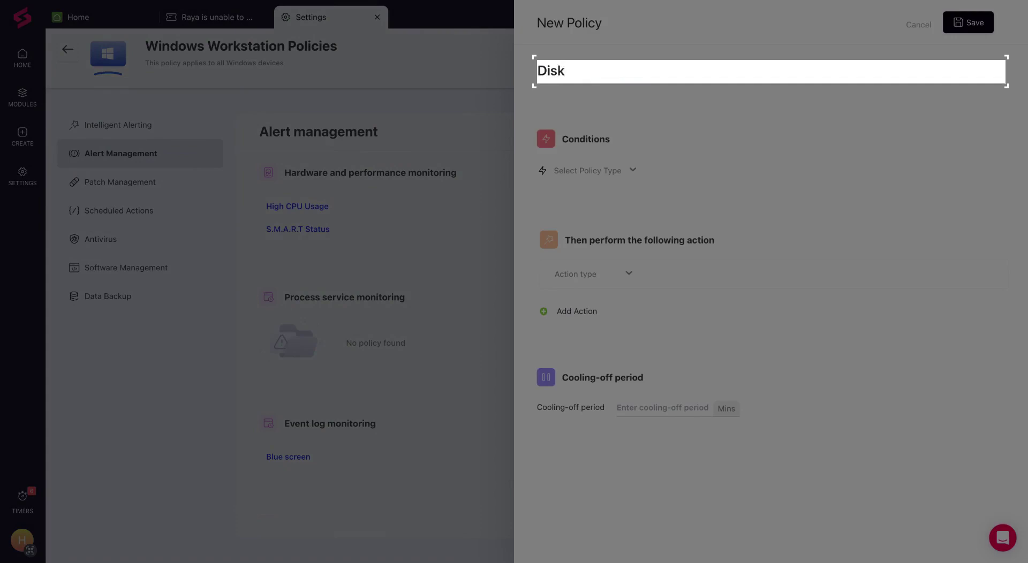
pyautogui.press('BackSpace')
pyautogui.write('c free space create ticket')
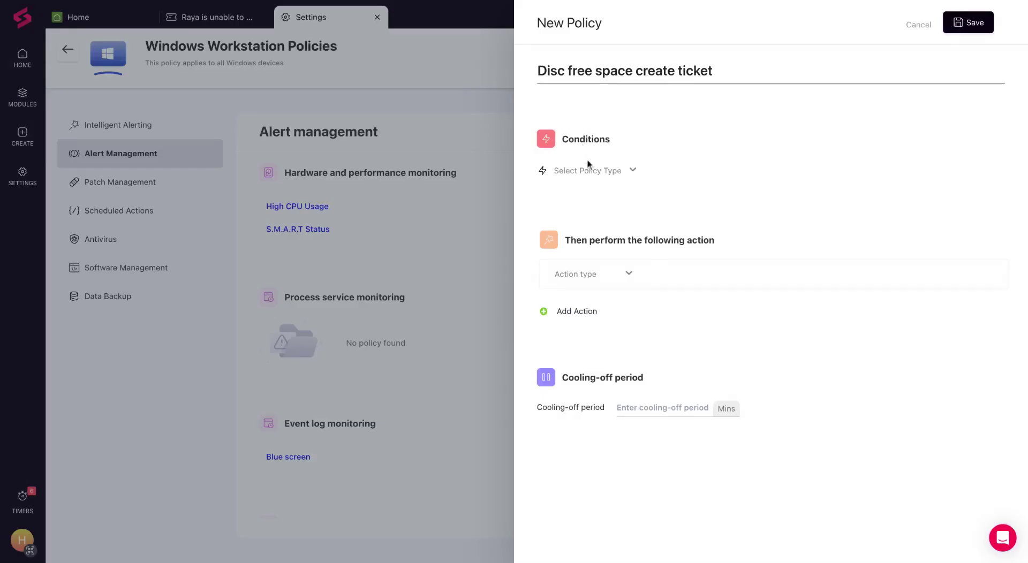
# Set the condition to Disk Free Space less than 50 % lasting 30 minutes.
pyautogui.click(589, 171)
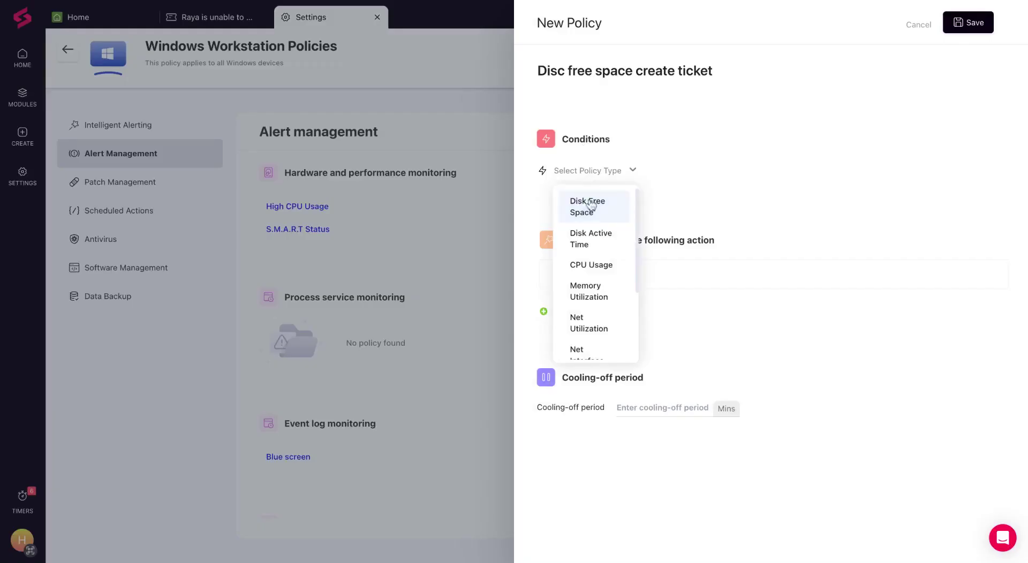
pyautogui.click(587, 208)
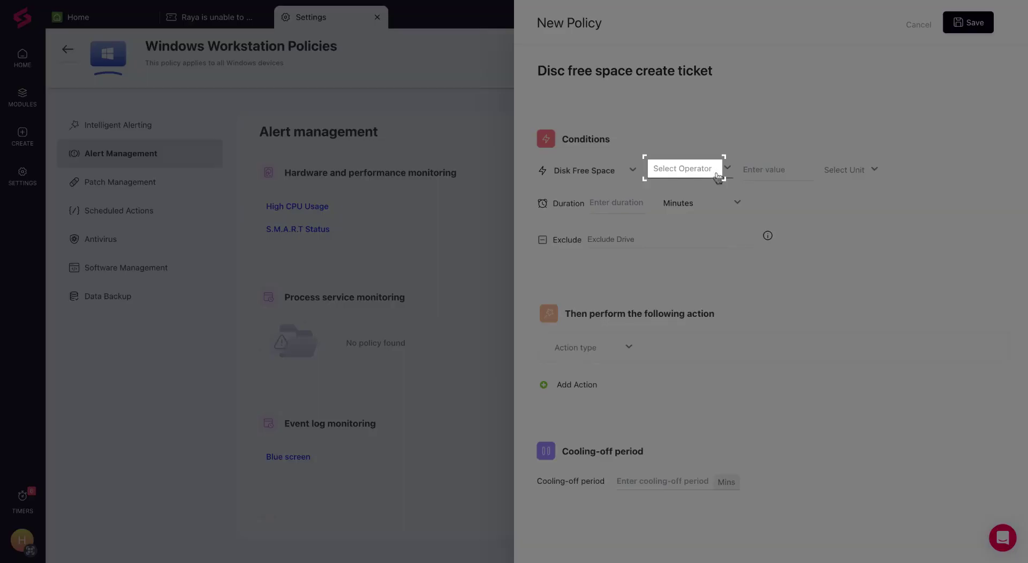
pyautogui.click(717, 175)
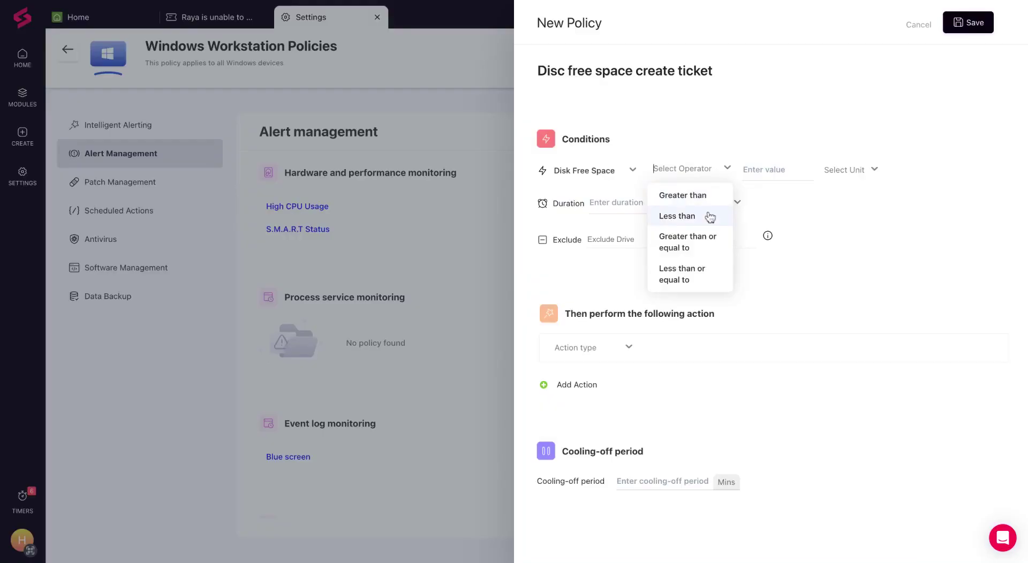
pyautogui.click(709, 216)
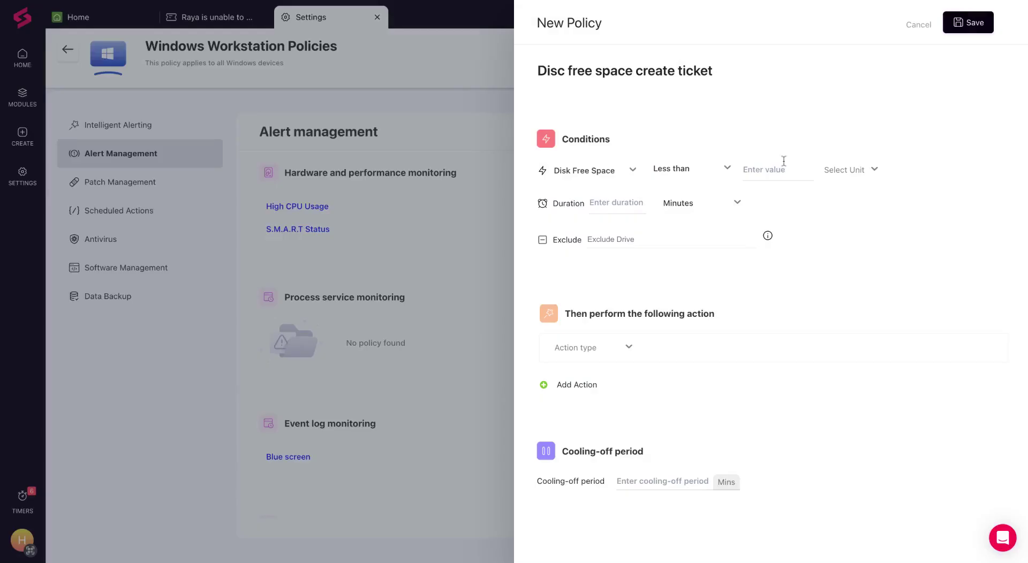
pyautogui.click(783, 162)
pyautogui.write('50')
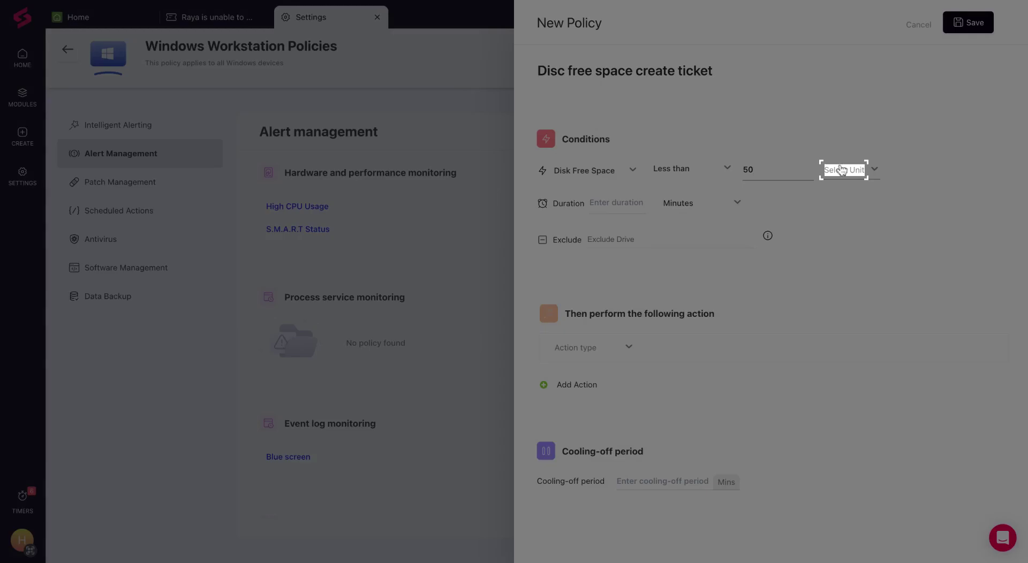
pyautogui.click(842, 170)
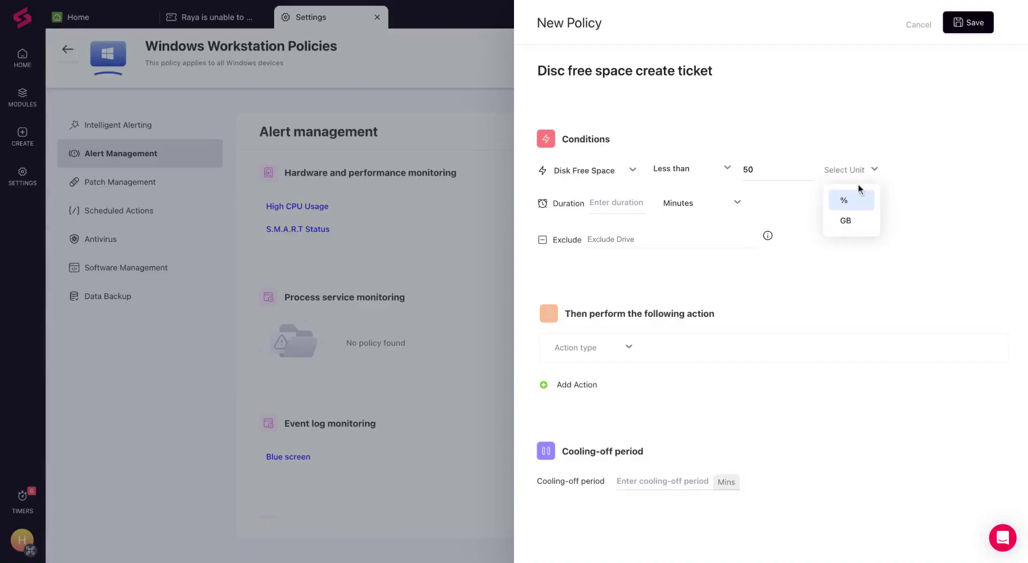
pyautogui.click(855, 200)
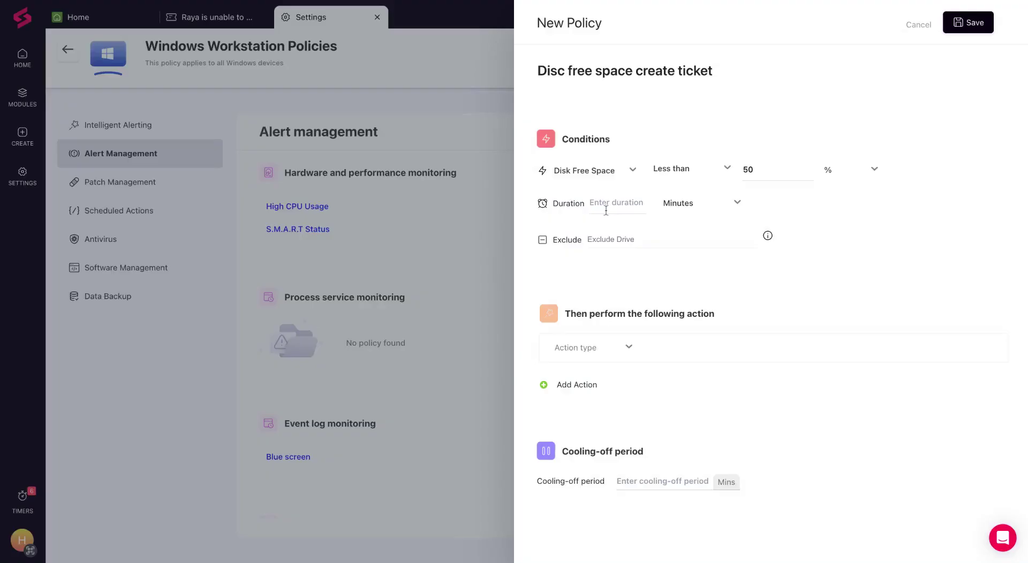
pyautogui.click(606, 210)
pyautogui.write('30')
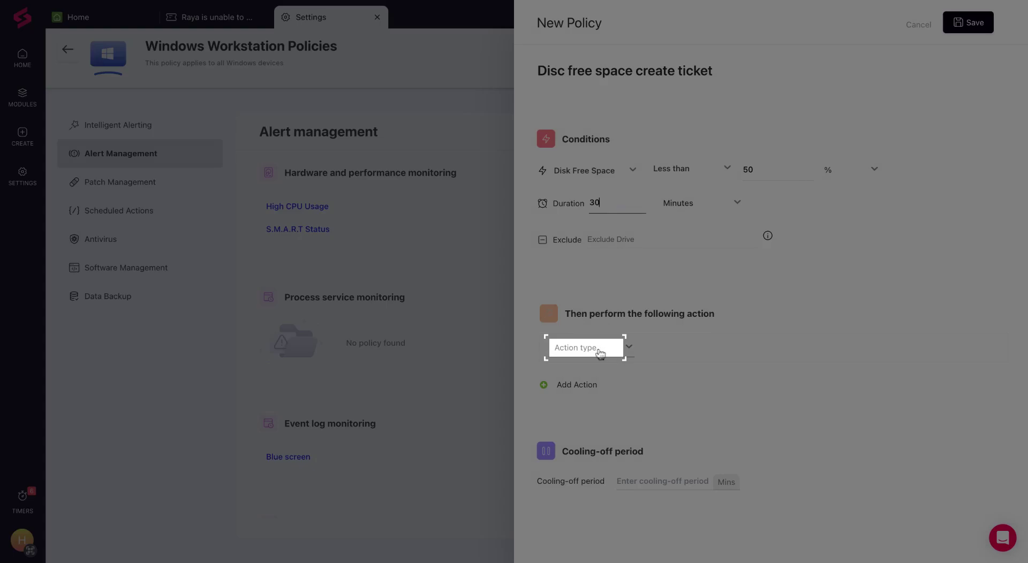
# Set the action to Create Ticket with the Disk space template, then cancel the draft policy.
pyautogui.click(600, 352)
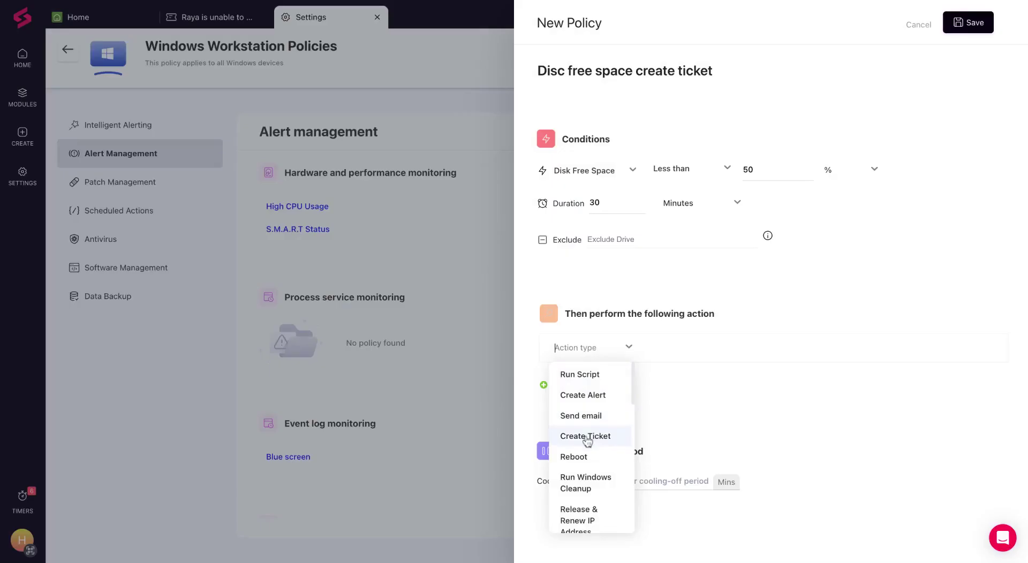
pyautogui.click(587, 437)
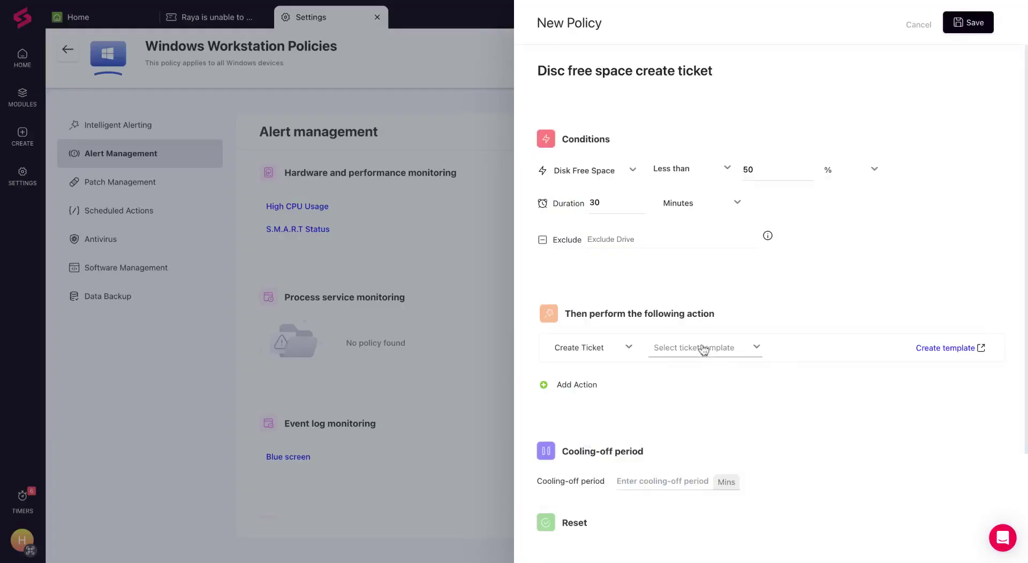
pyautogui.click(700, 348)
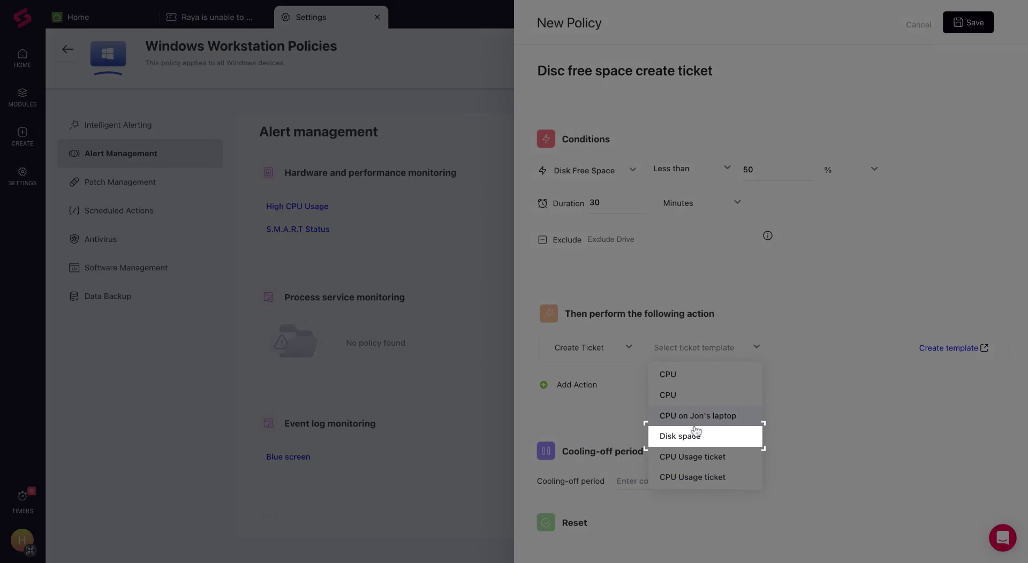
pyautogui.click(696, 435)
pyautogui.click(918, 25)
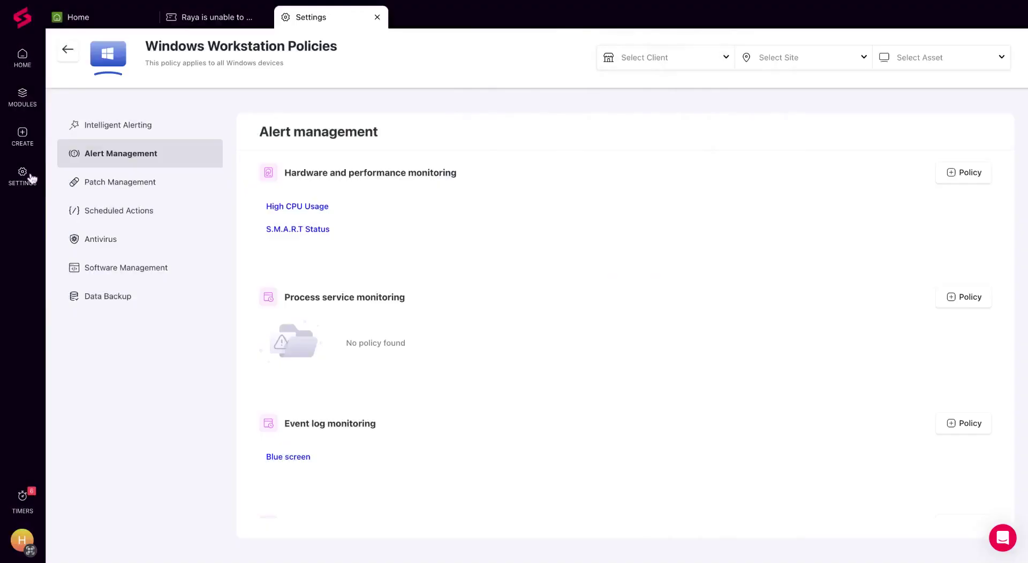
# Search the settings for 'ticket' and open the Ticket Scheduler page.
pyautogui.click(22, 174)
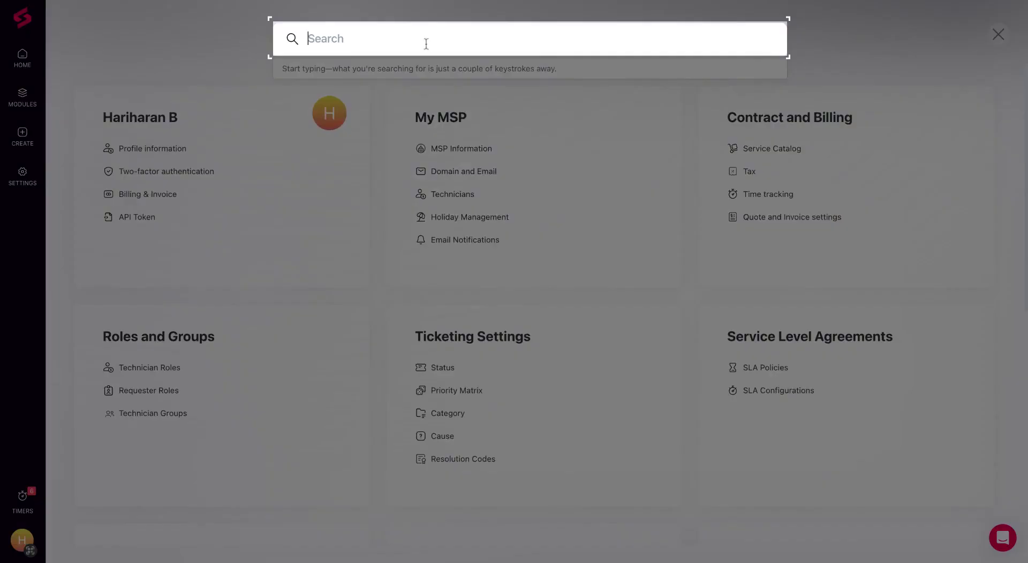
pyautogui.write('ticket')
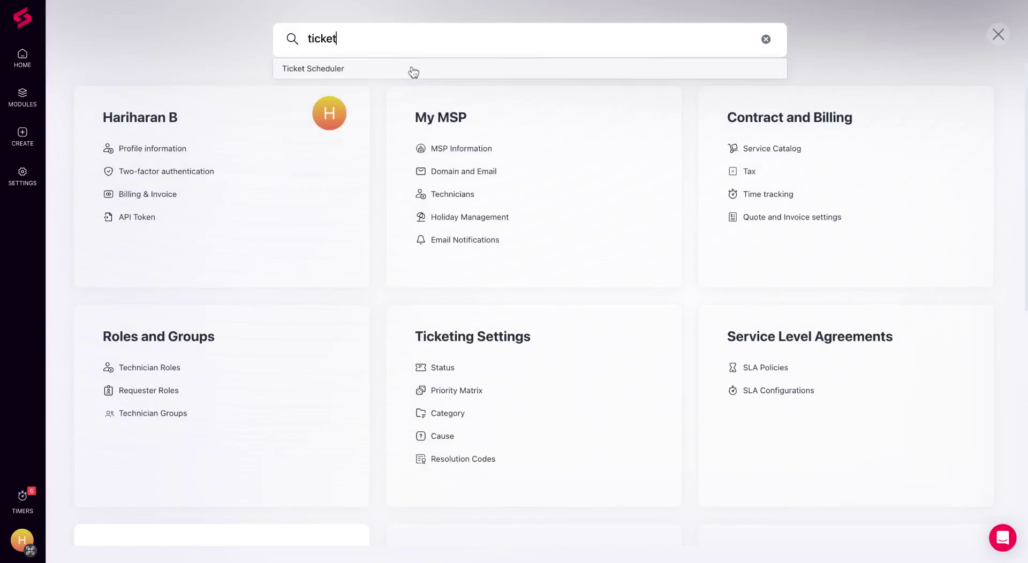
pyautogui.click(412, 69)
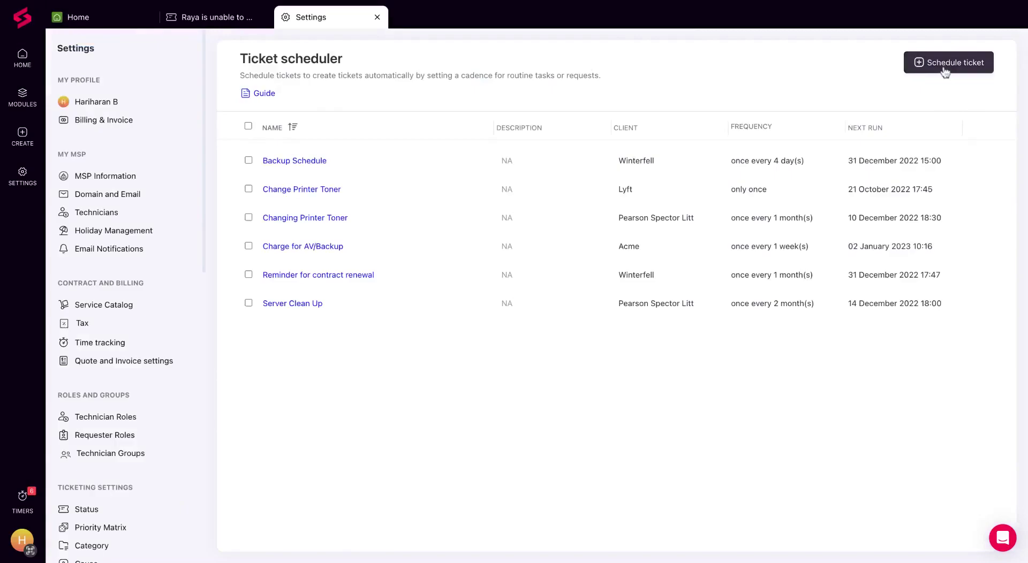
# Start a new scheduled ticket named 'Server Maintenance'.
pyautogui.click(943, 69)
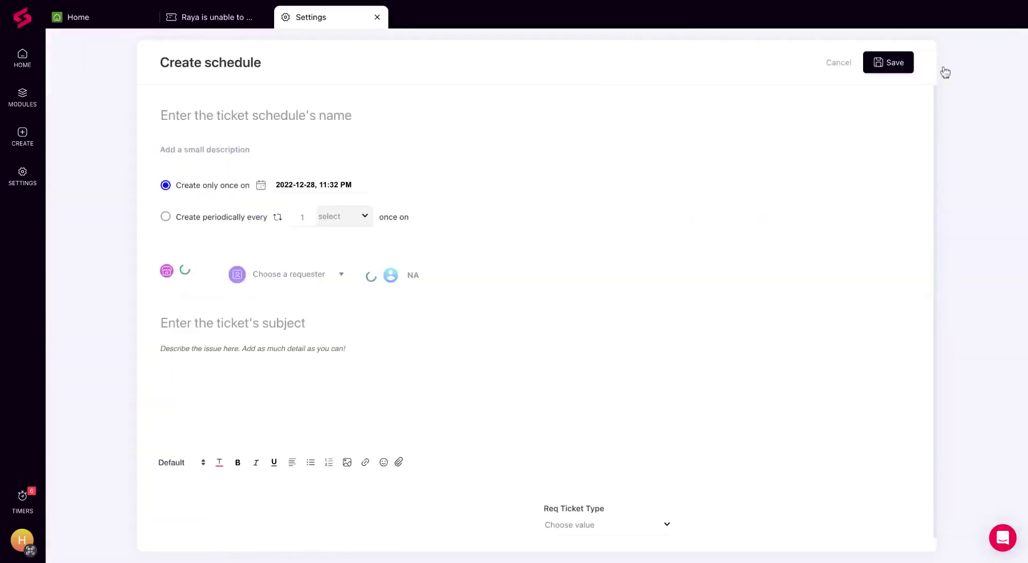
pyautogui.click(310, 116)
pyautogui.write('Server Maintenance')
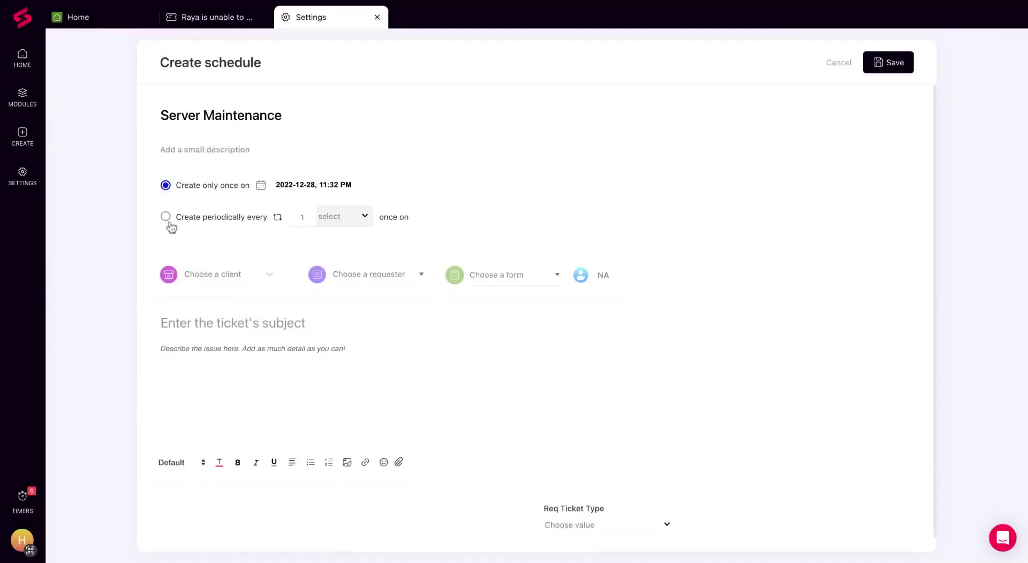
# Make the schedule repeat every month on Monday of the 4th week.
pyautogui.click(167, 220)
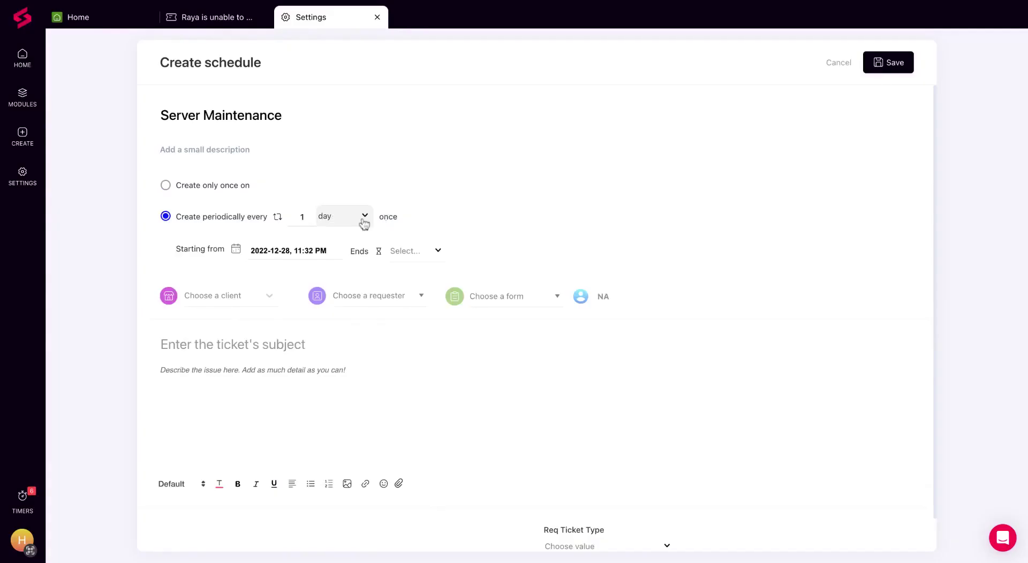
pyautogui.click(363, 223)
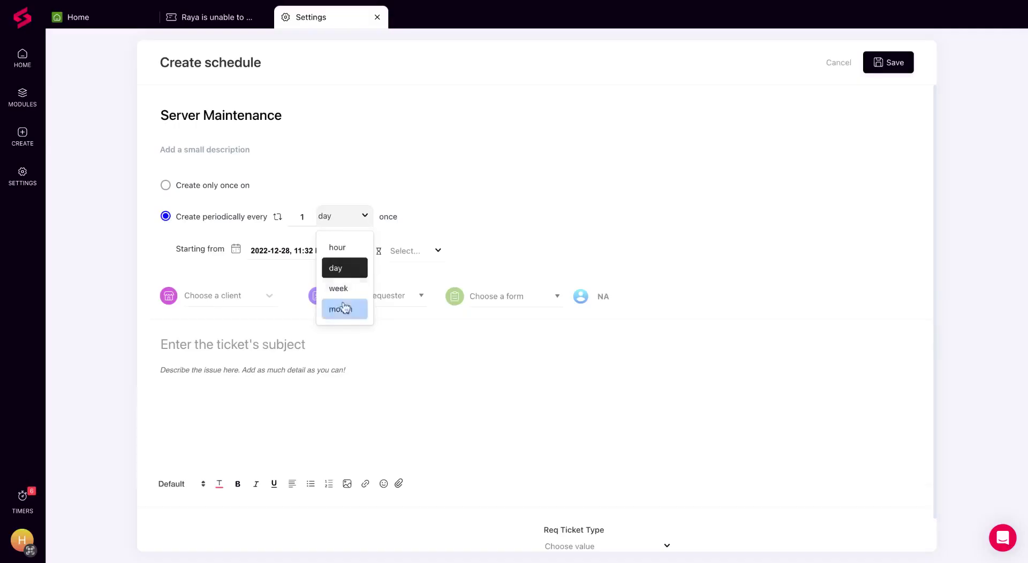
pyautogui.click(345, 308)
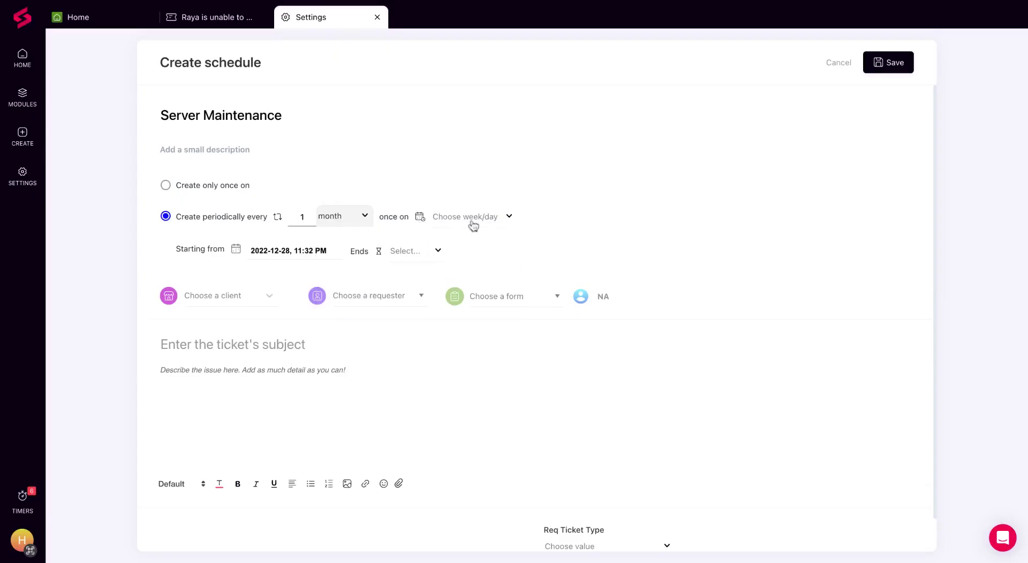
pyautogui.click(470, 222)
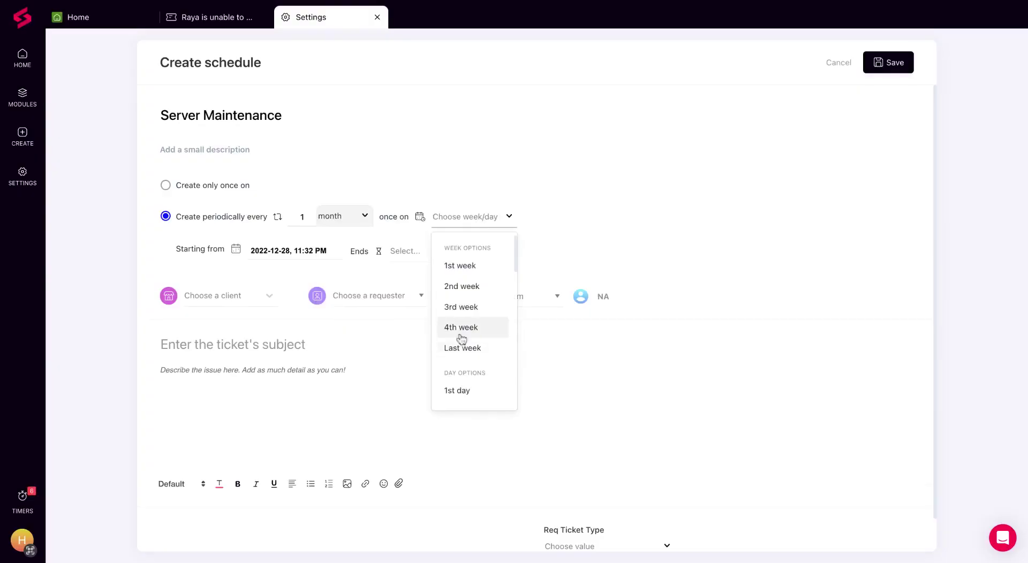
pyautogui.click(460, 328)
pyautogui.click(587, 220)
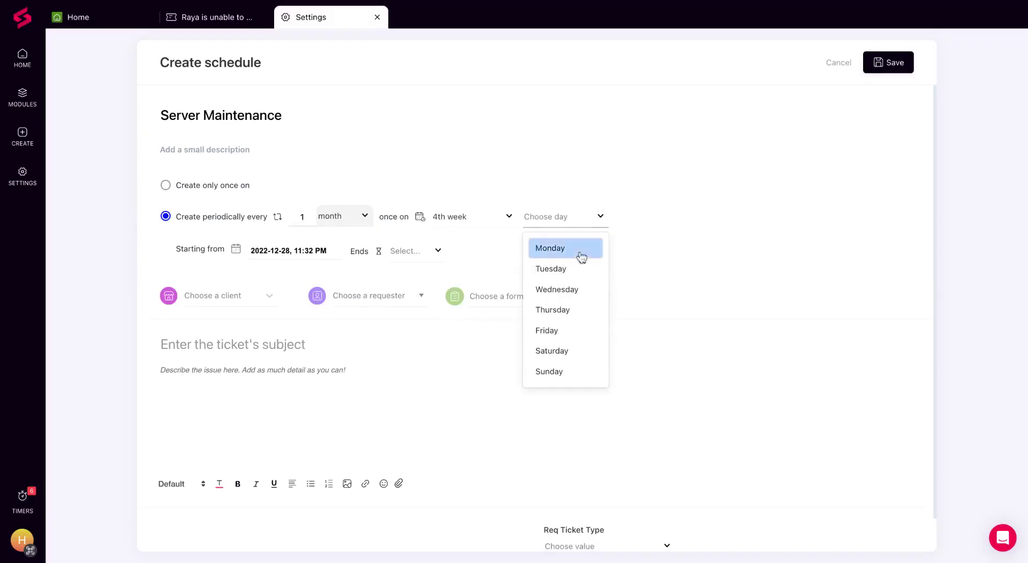
pyautogui.click(579, 256)
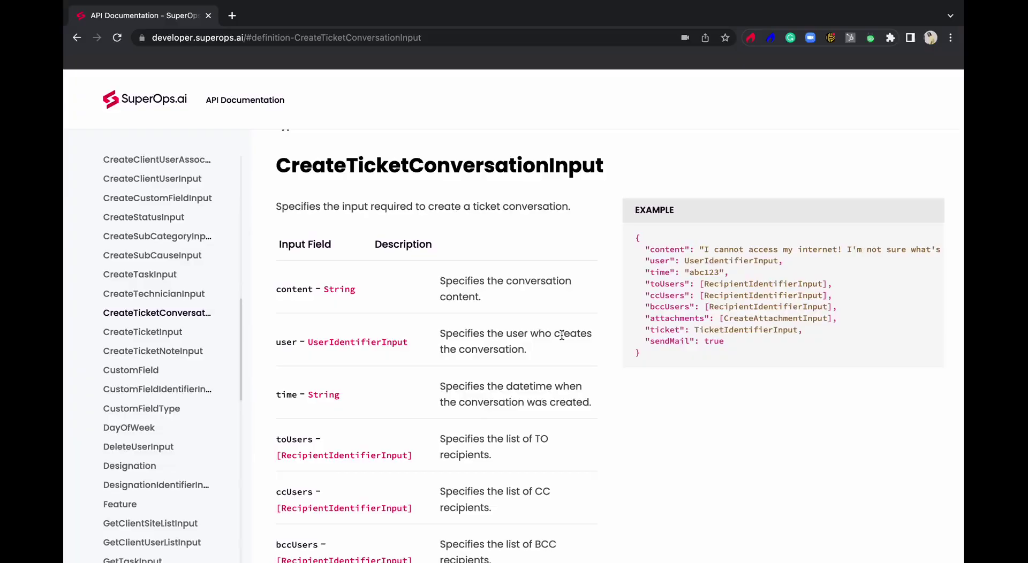
# Scroll the API docs to the CreateTicketInput table, where client, requester and status are mandatory.
pyautogui.scroll(1, 561, 335)
pyautogui.scroll(-5, 561, 336)
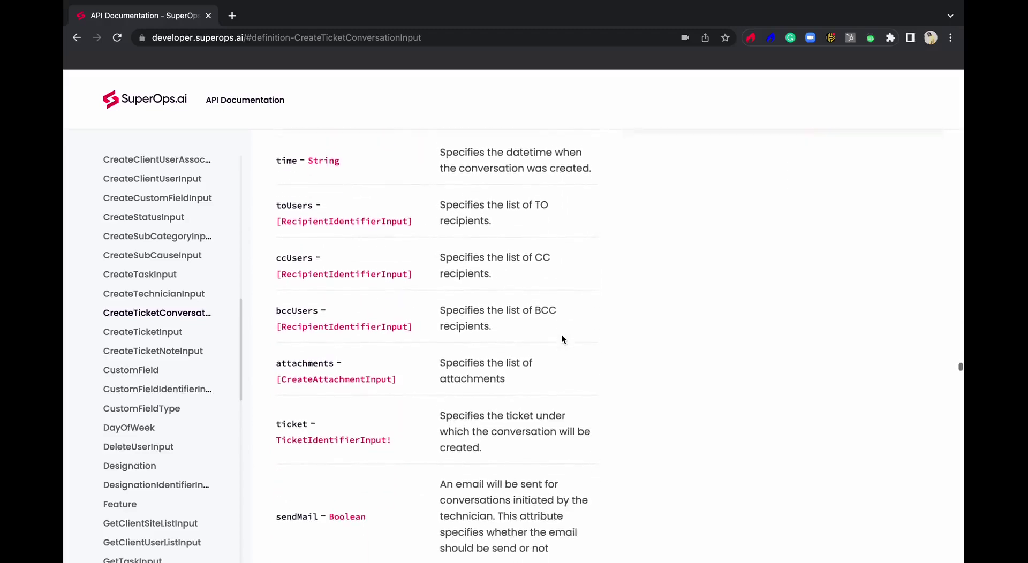
pyautogui.scroll(-10, 561, 335)
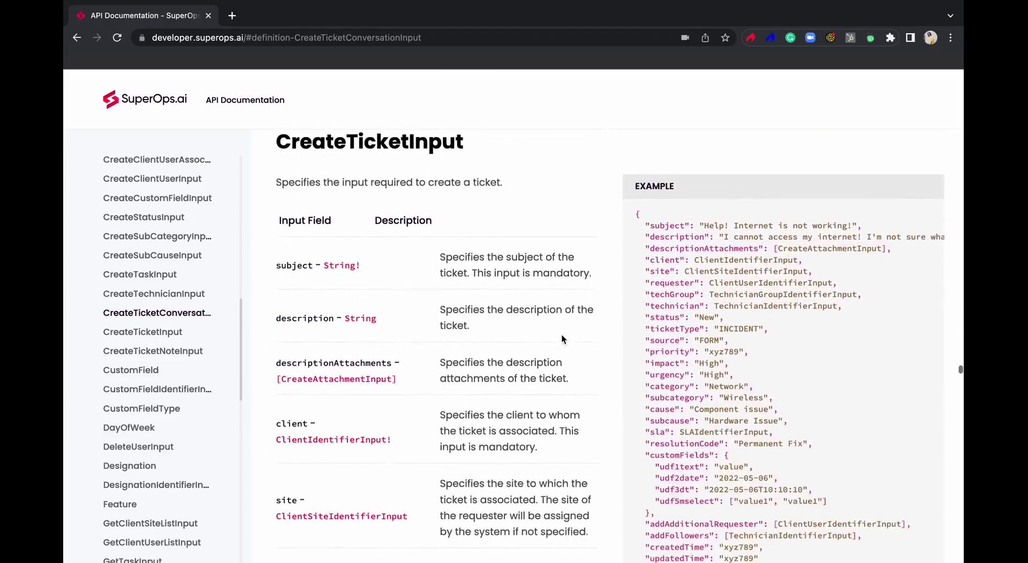
pyautogui.scroll(-5, 561, 335)
pyautogui.moveTo(758, 4)
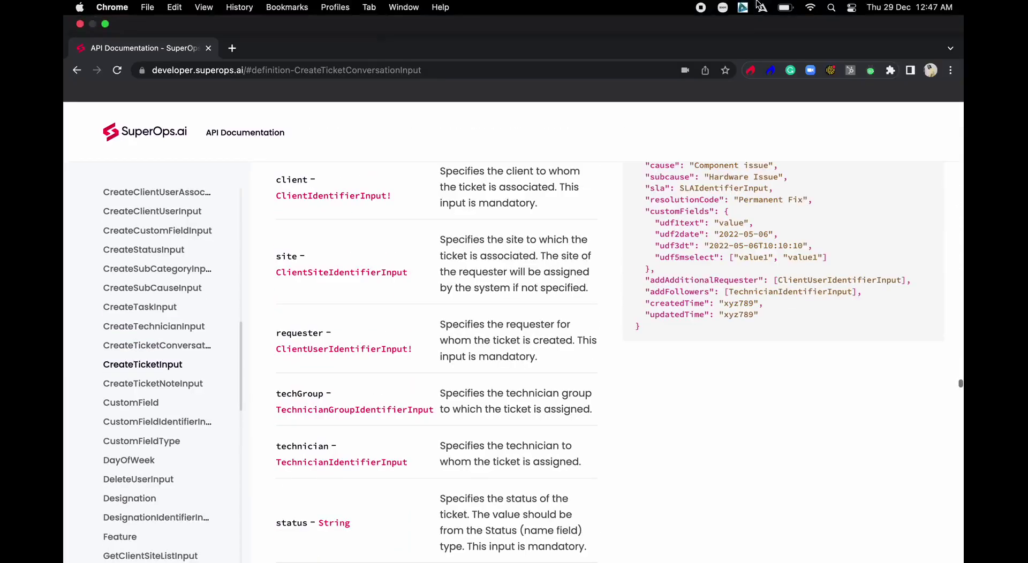